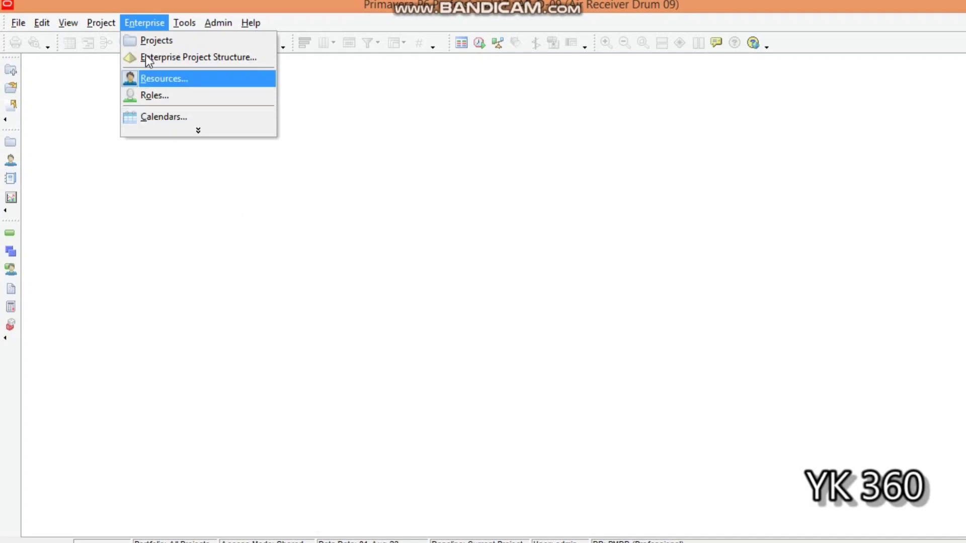
# Step: Open the Enterprise Project Structure (EPS) window
pyautogui.click(135, 24)
pyautogui.click(149, 23)
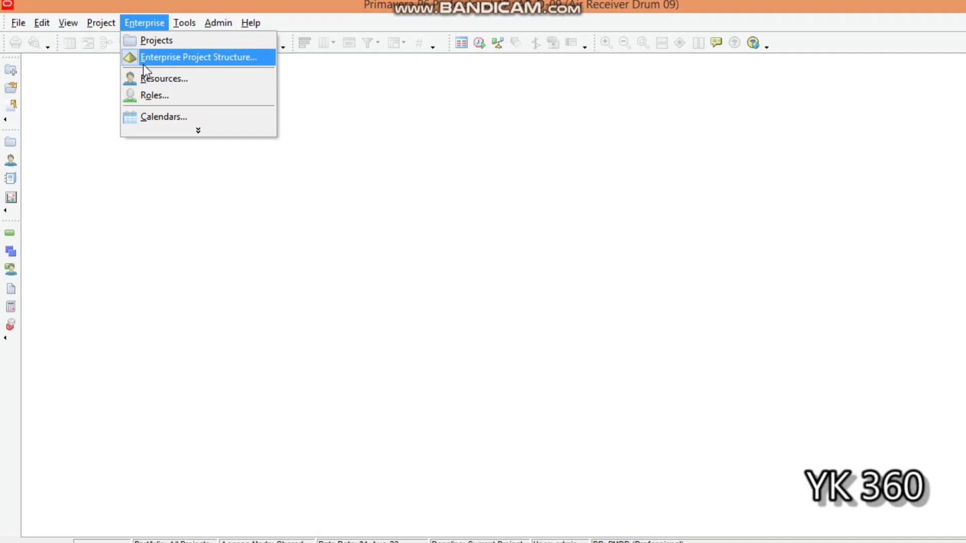
pyautogui.click(173, 59)
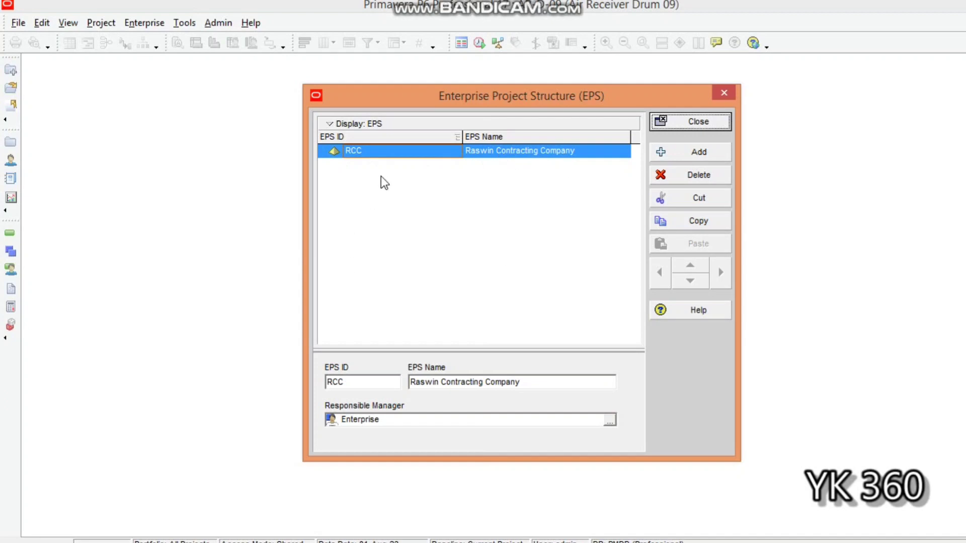
pyautogui.click(349, 190)
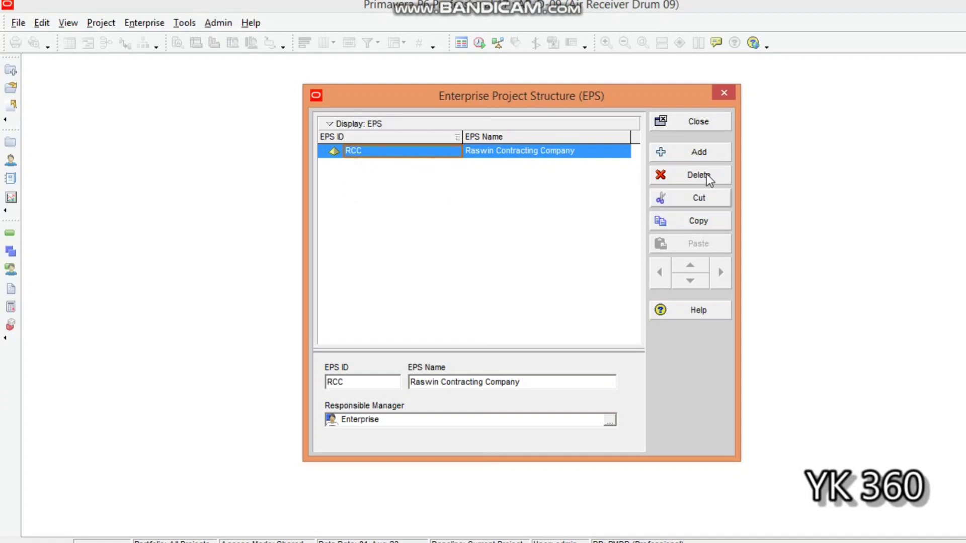
# Step: Add a new EPS element and promote it to the same top level as RCC
pyautogui.click(681, 152)
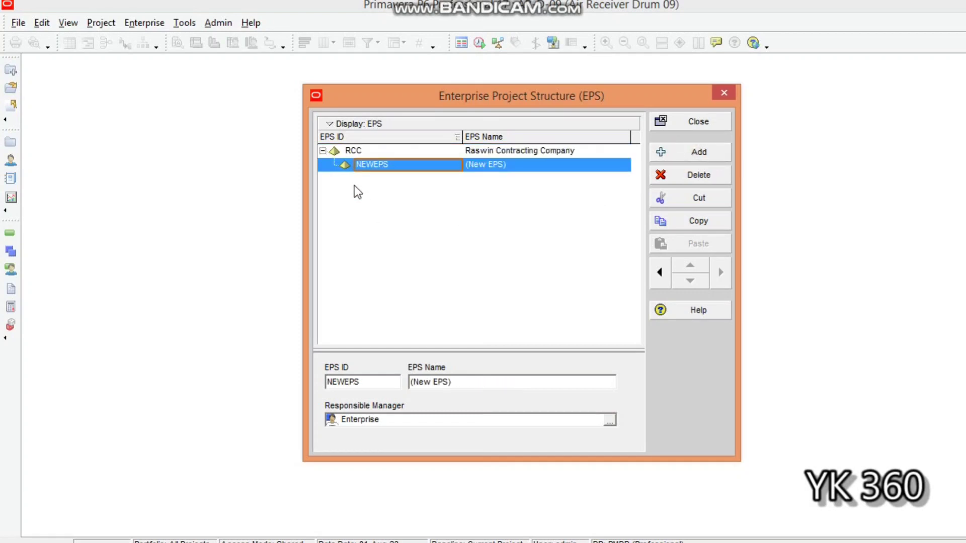
pyautogui.click(333, 151)
pyautogui.click(340, 162)
pyautogui.click(658, 273)
# Step: Consult the corporate holding structure picture and set the new top-level element's EPS ID to Reliance
pyautogui.click(355, 162)
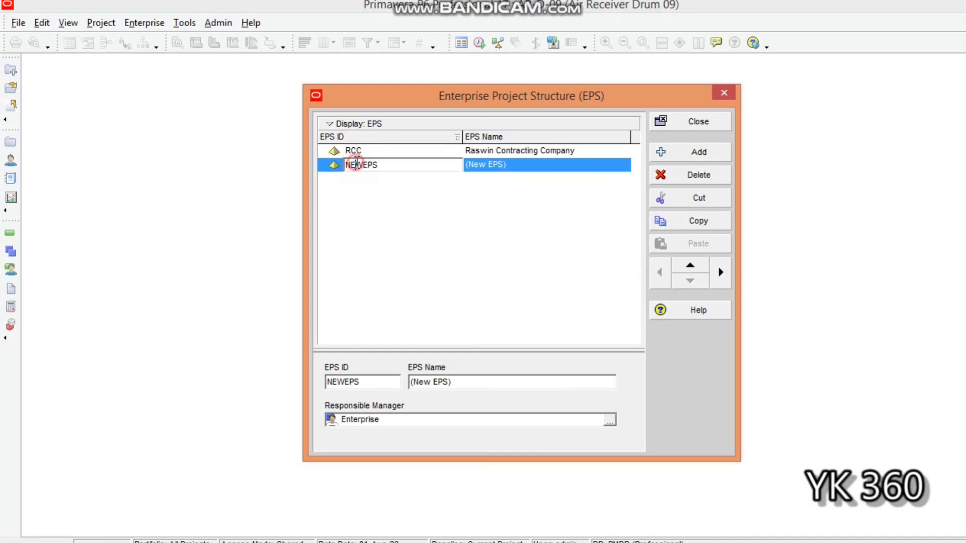
pyautogui.click(397, 164)
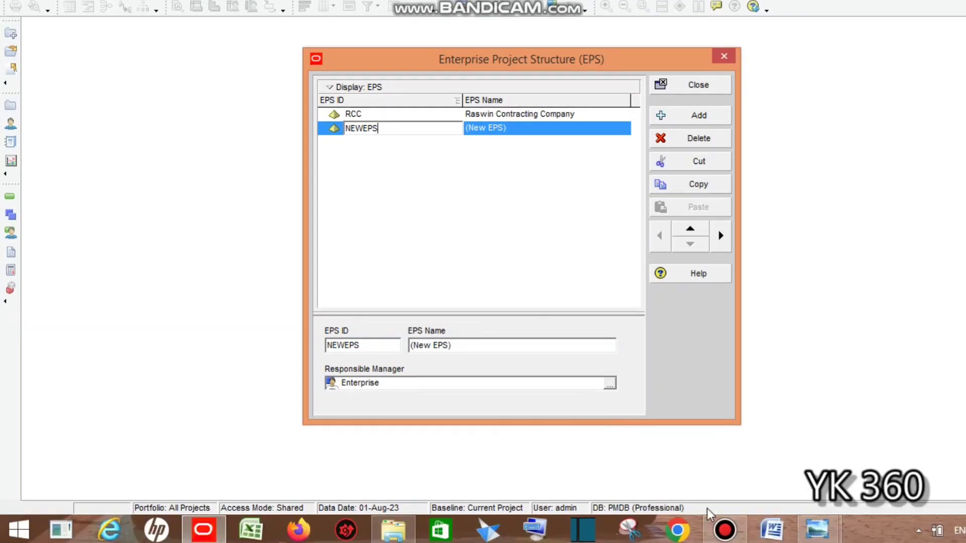
pyautogui.moveTo(743, 529)
pyautogui.click(713, 465)
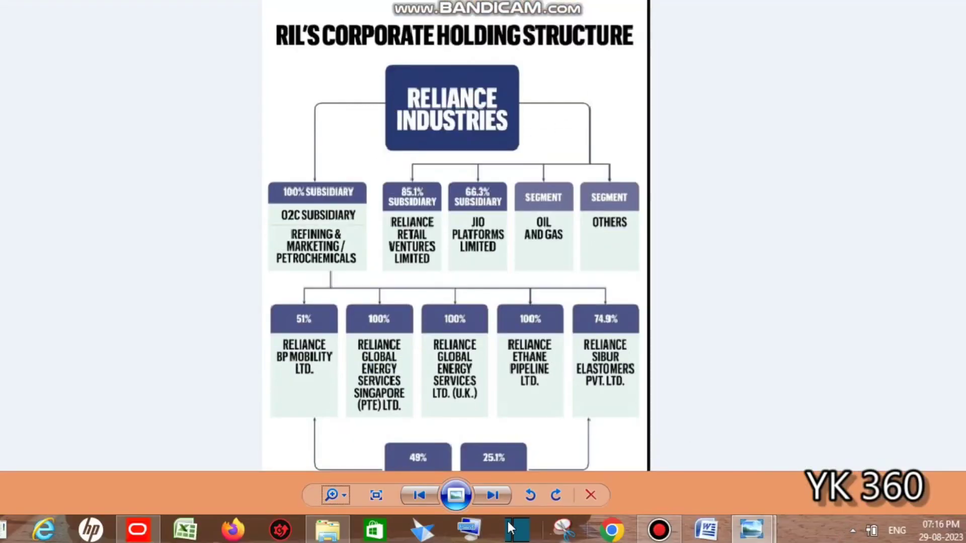
pyautogui.click(216, 534)
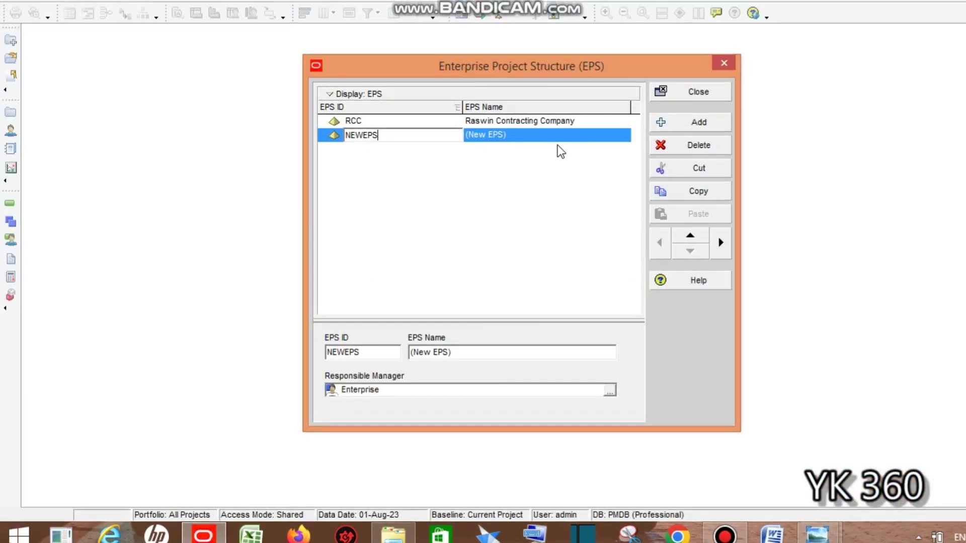
pyautogui.press('BackSpace')
pyautogui.press('BackSpace')
pyautogui.press('BackSpace')
pyautogui.press('BackSpace')
pyautogui.press('BackSpace')
pyautogui.press('BackSpace')
pyautogui.write('Reliance')
# Step: Set the EPS name of the Reliance element to Reliance Industries
pyautogui.click(511, 136)
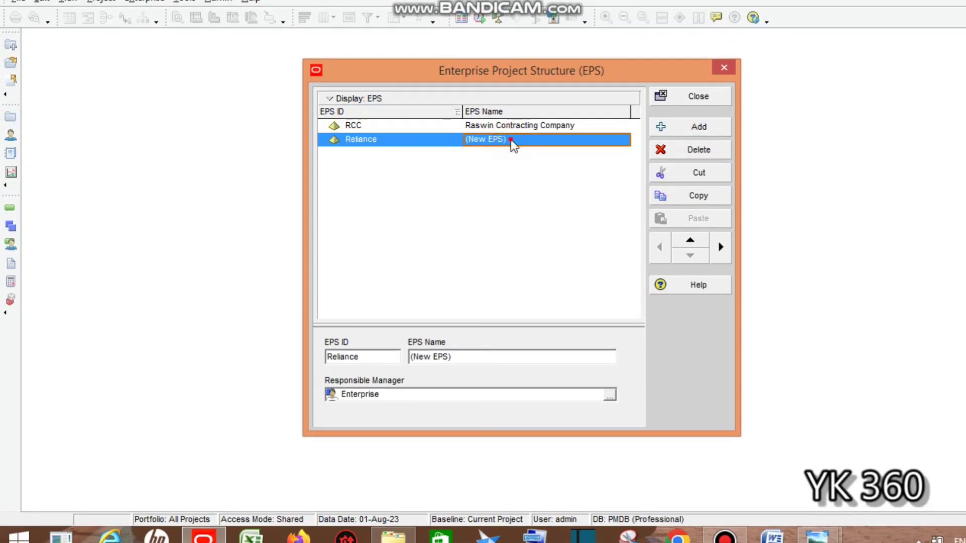
pyautogui.click(511, 136)
pyautogui.moveTo(512, 136); pyautogui.dragTo(461, 133)
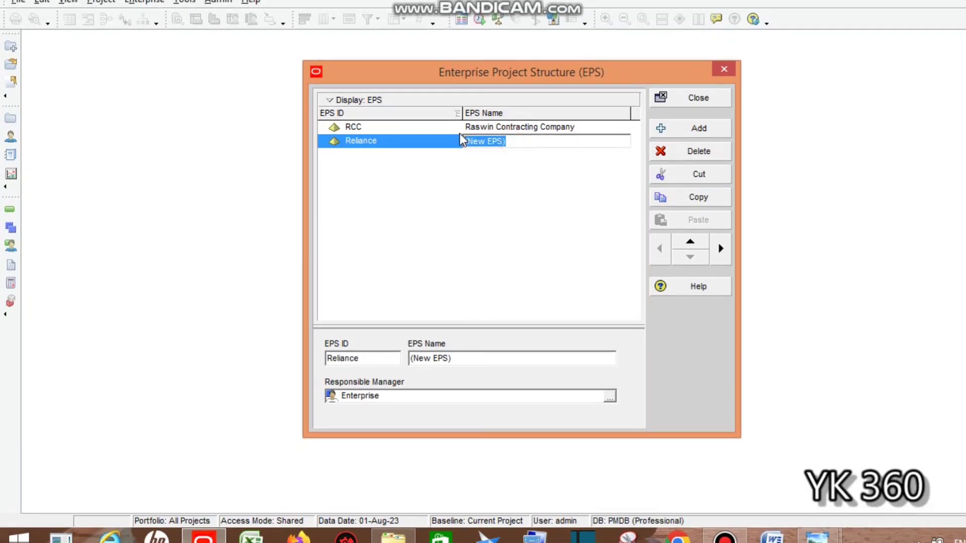
pyautogui.write('Reliance ')
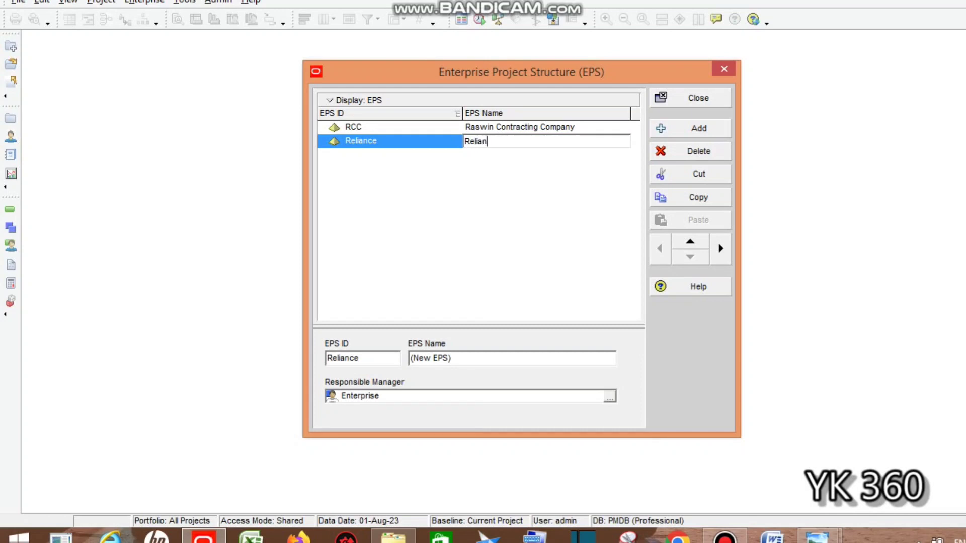
pyautogui.write('Industries')
pyautogui.click(451, 238)
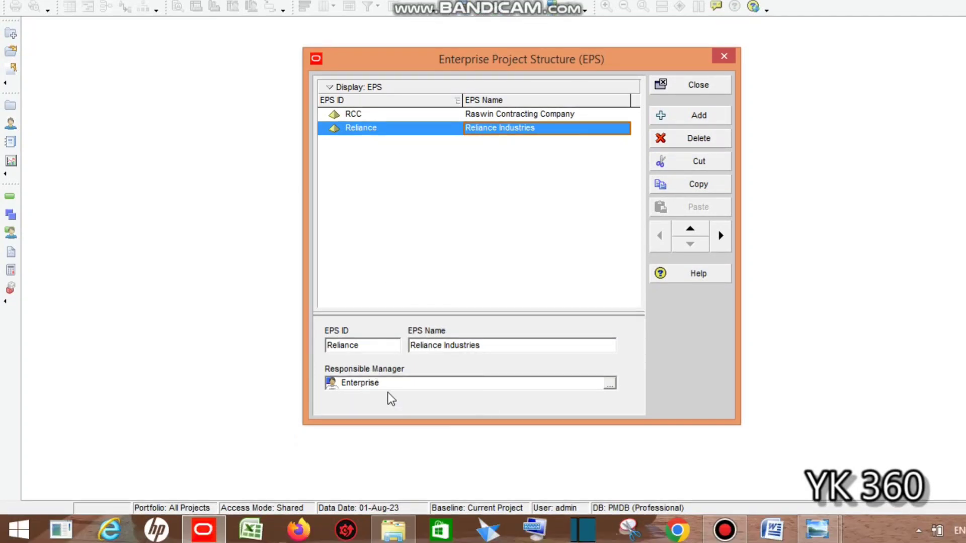
# Step: Look at the available responsible managers for Reliance without changing the selection, and close the EPS window
pyautogui.click(611, 384)
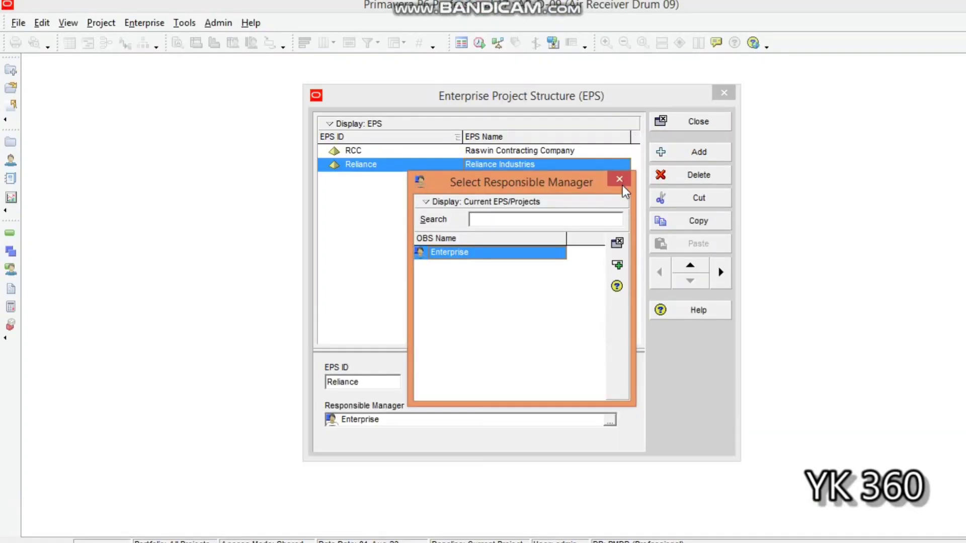
pyautogui.click(621, 184)
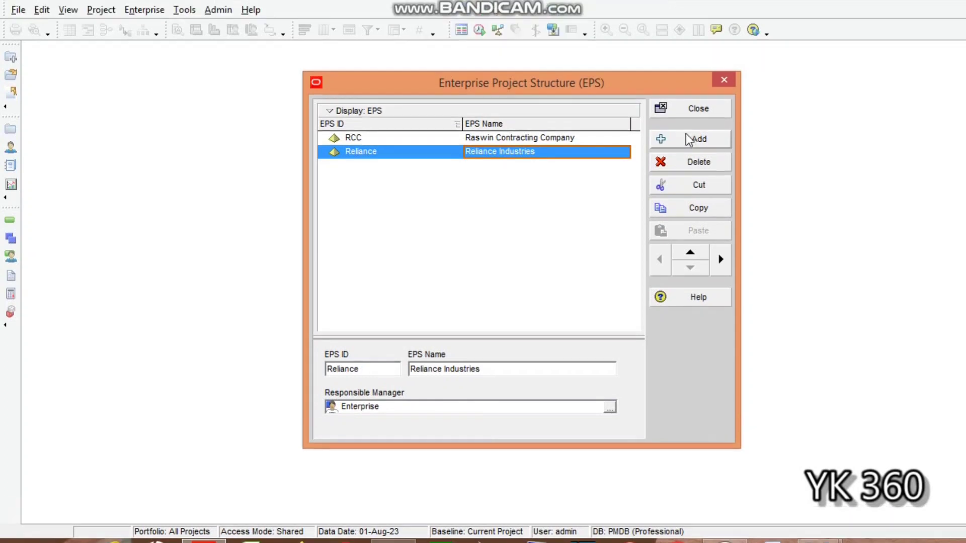
pyautogui.click(687, 125)
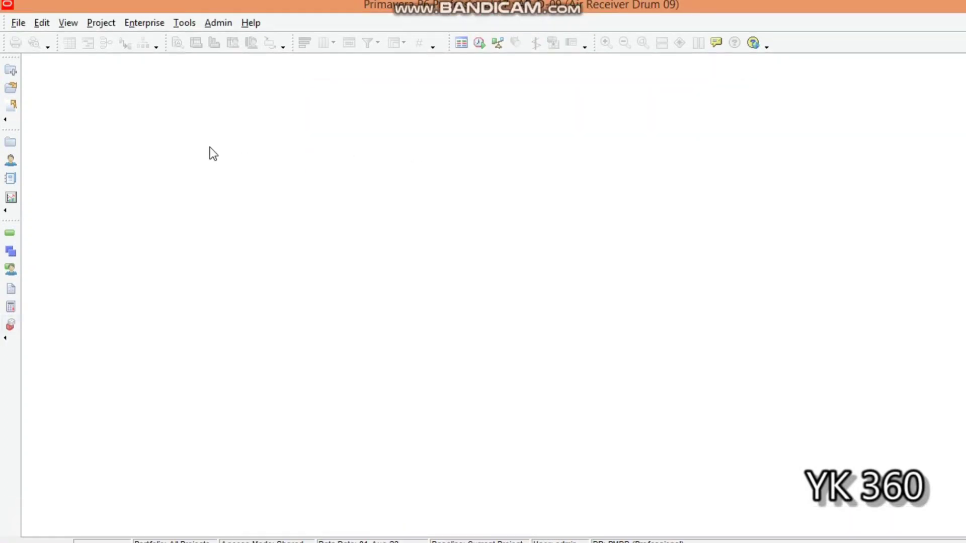
# Step: Examine the corporate holding structure picture for the divisions under Reliance Industries, and return to Primavera P6
pyautogui.moveTo(818, 529)
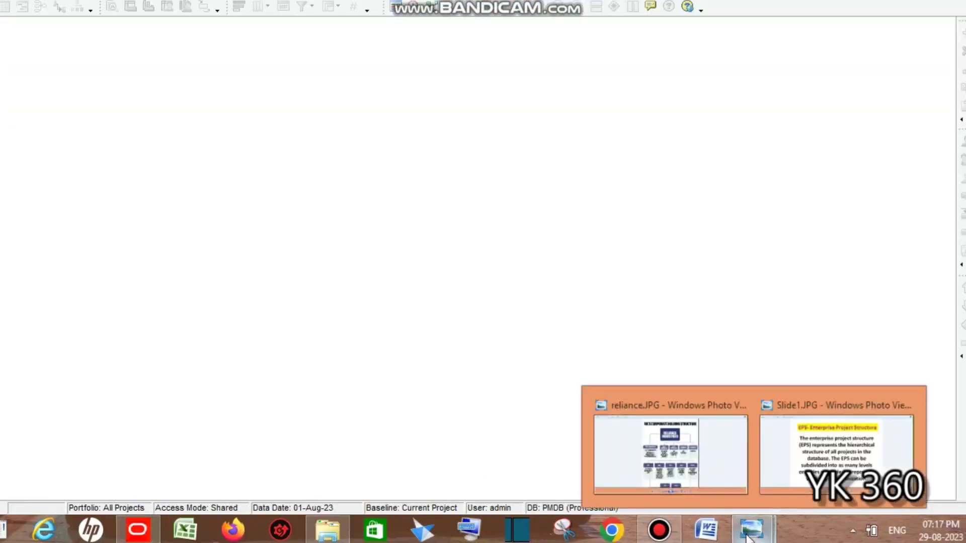
pyautogui.click(694, 469)
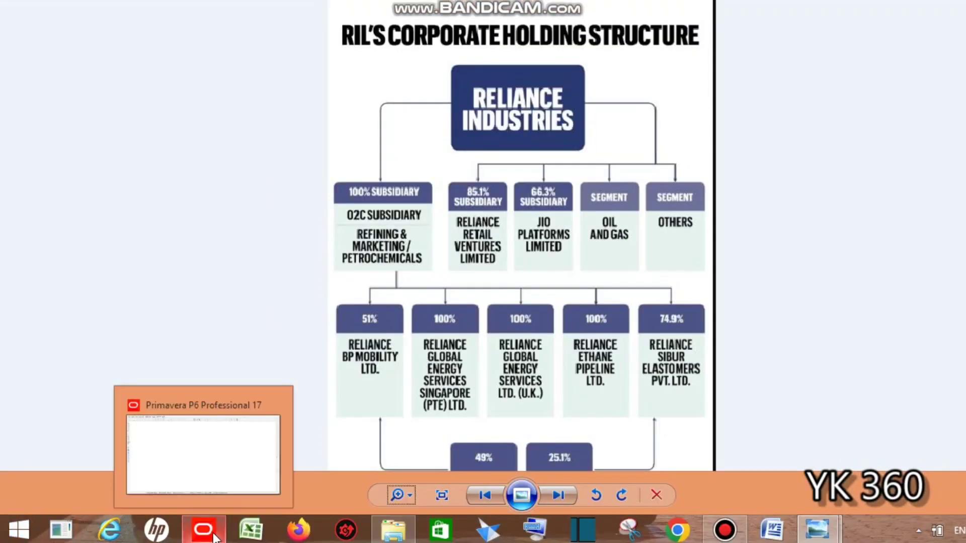
pyautogui.click(201, 529)
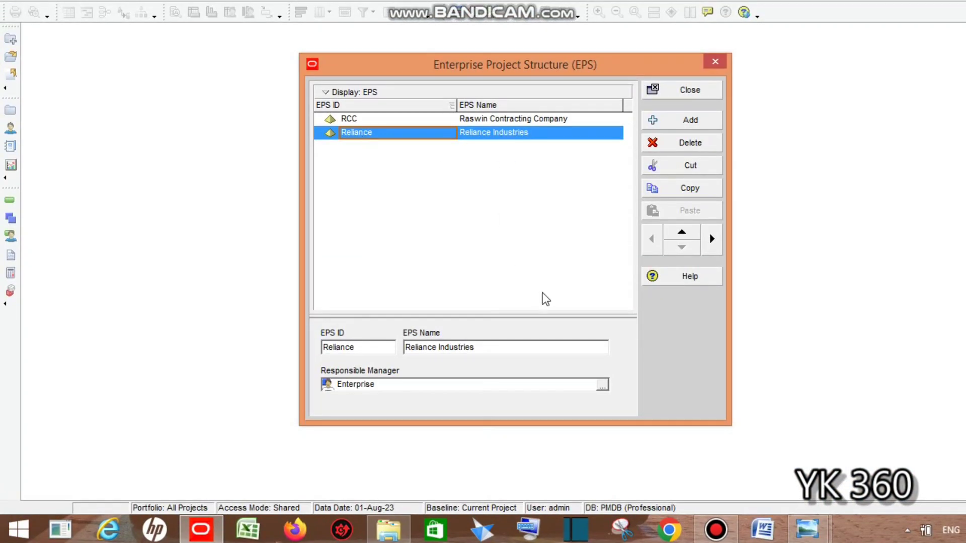
pyautogui.moveTo(807, 529)
pyautogui.click(718, 443)
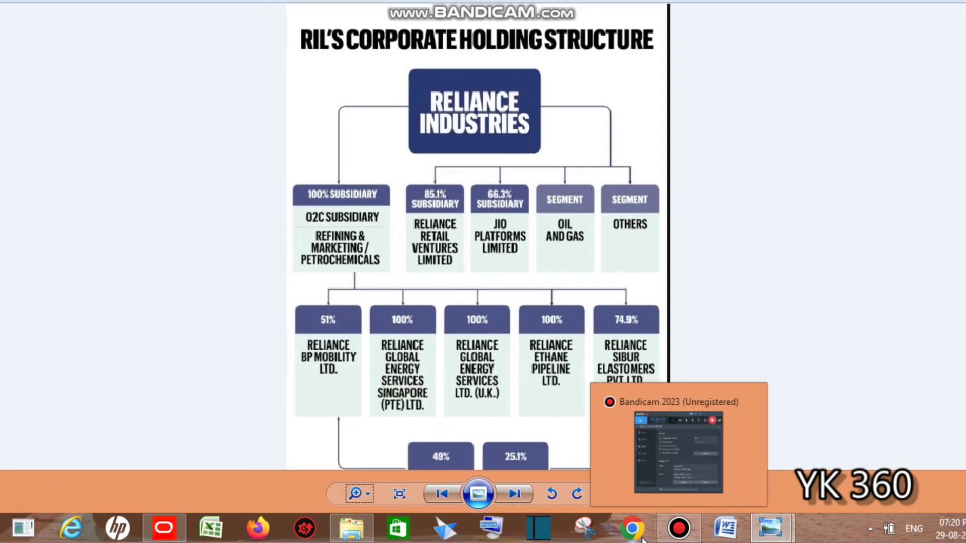
pyautogui.click(201, 529)
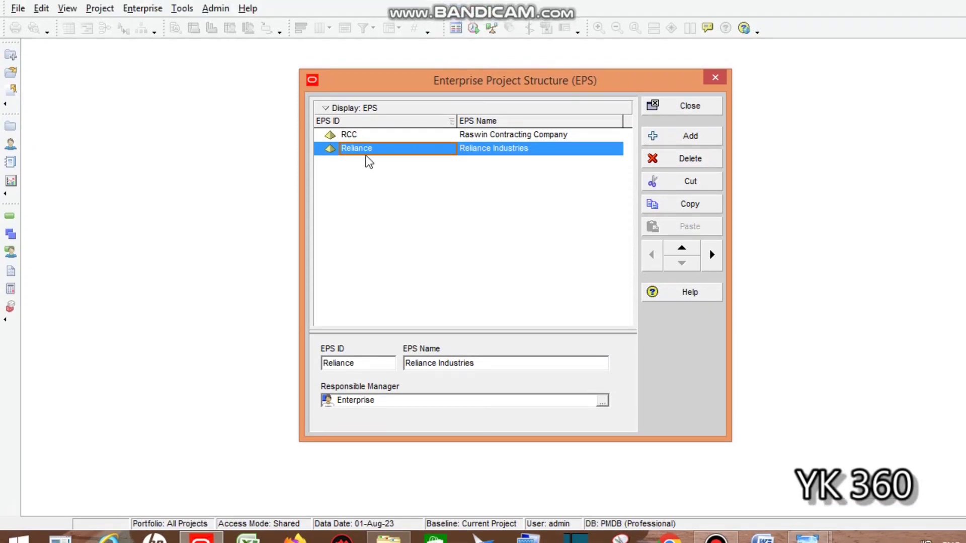
# Step: Add five new EPS elements beneath Reliance
pyautogui.click(664, 137)
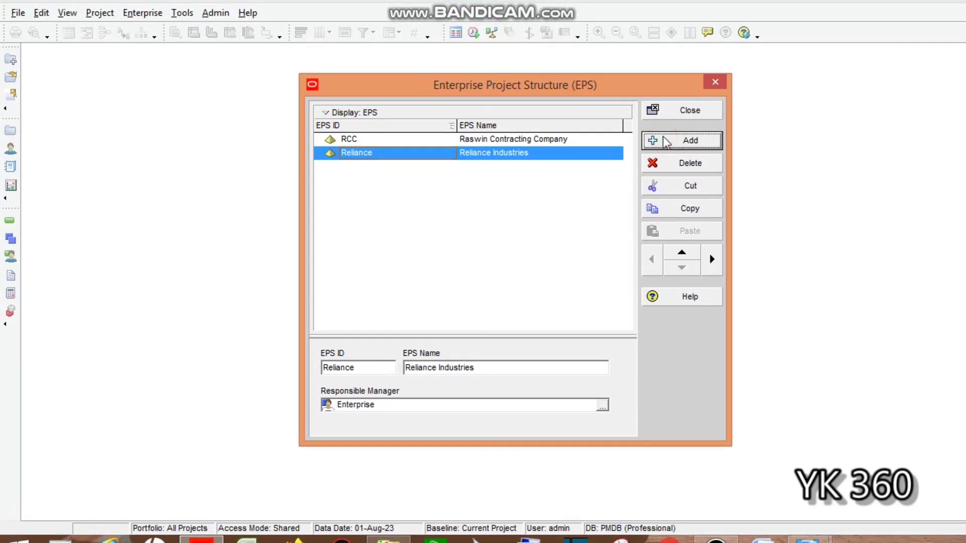
pyautogui.click(665, 141)
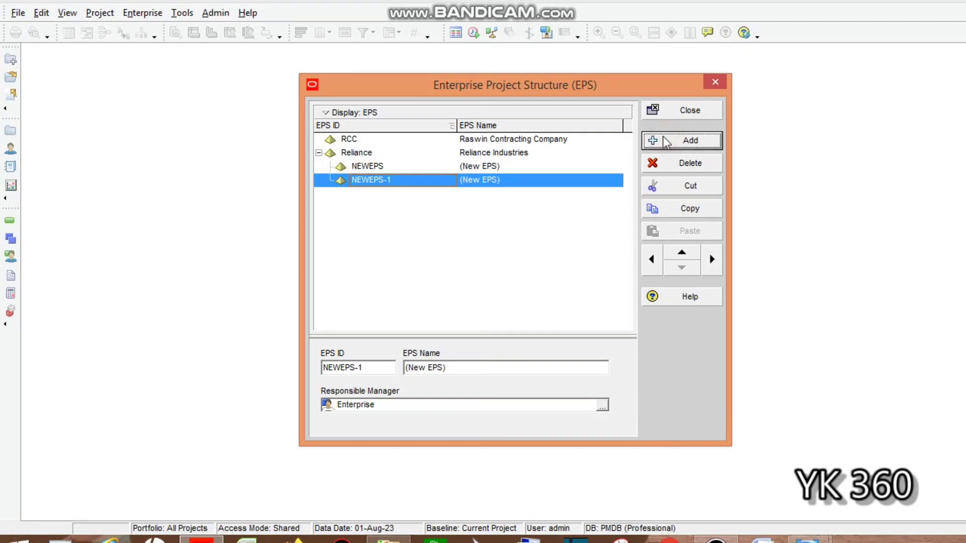
pyautogui.click(665, 142)
pyautogui.click(664, 140)
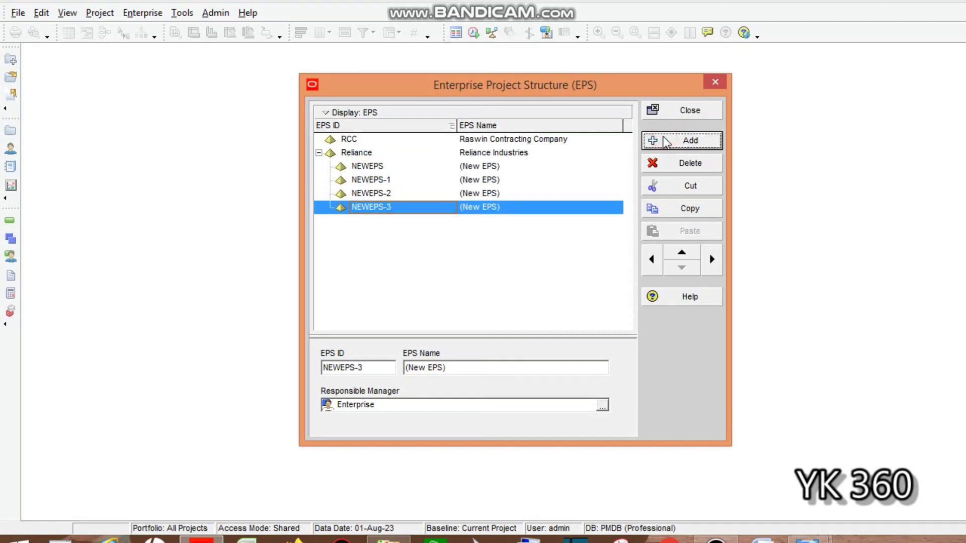
pyautogui.click(663, 139)
# Step: Name the first element under Reliance Refining
pyautogui.click(467, 168)
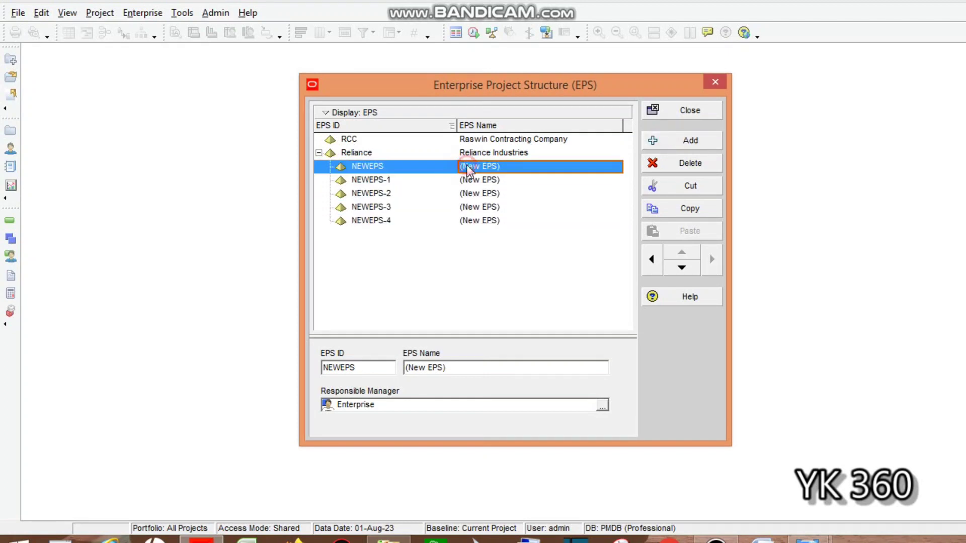
pyautogui.moveTo(514, 171); pyautogui.dragTo(459, 170)
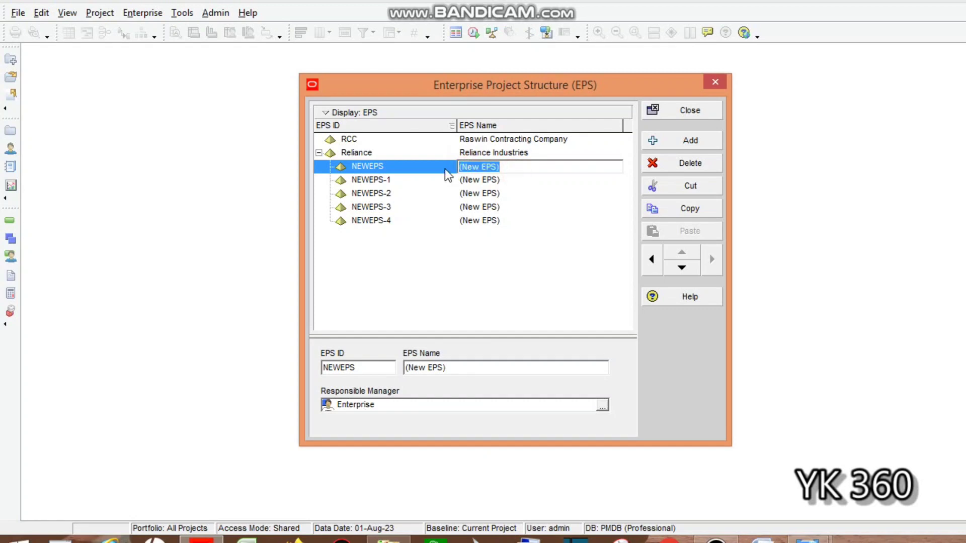
pyautogui.write('Refi')
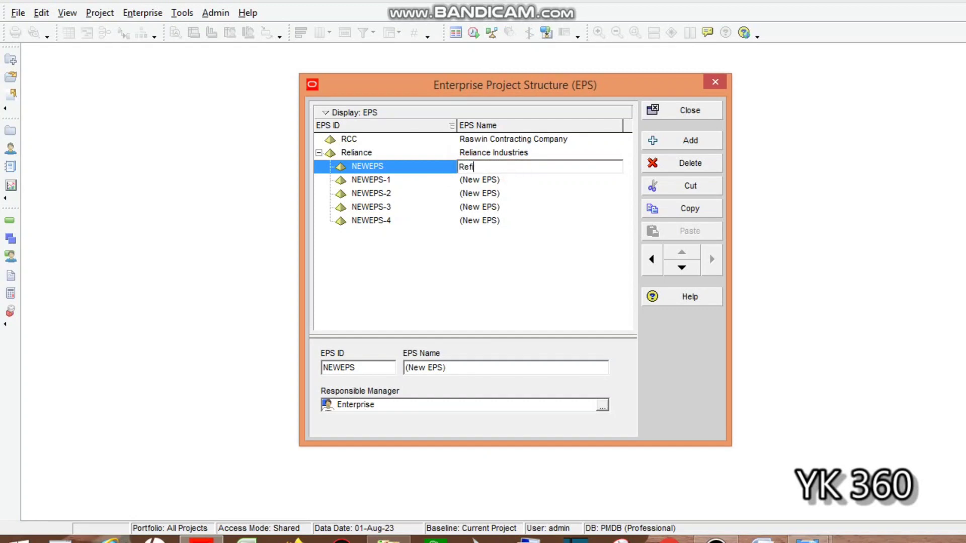
pyautogui.write('ning')
# Step: Replace the EPS name of the second element under Reliance, NEWEPS-1, with Retail
pyautogui.click(485, 182)
pyautogui.click(502, 180)
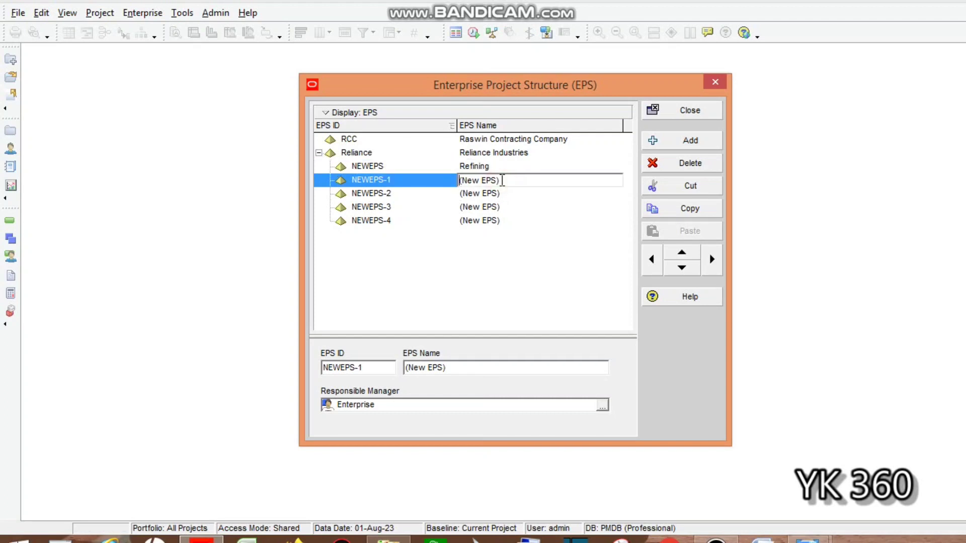
pyautogui.write('Retail')
pyautogui.press('Delete')
pyautogui.press('Delete')
pyautogui.press('Delete')
pyautogui.press('Delete')
pyautogui.press('Delete')
pyautogui.press('Delete')
pyautogui.press('Delete')
pyautogui.press('Delete')
# Step: Set the EPS name of the third element under Reliance, NEWEPS-2, to Jio
pyautogui.click(505, 196)
pyautogui.click(507, 191)
pyautogui.press('Delete')
pyautogui.write('Jio')
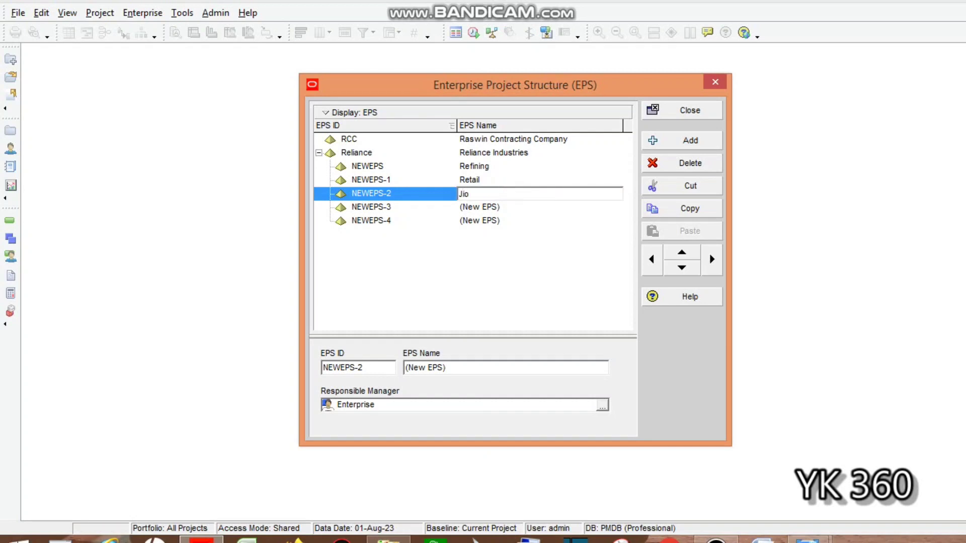
# Step: Replace the EPS name of the fourth element under Reliance, NEWEPS-3, with Oil and gas
pyautogui.click(508, 208)
pyautogui.click(506, 207)
pyautogui.press('BackSpace')
pyautogui.press('BackSpace')
pyautogui.press('BackSpace')
pyautogui.press('BackSpace')
pyautogui.press('BackSpace')
pyautogui.press('BackSpace')
pyautogui.press('BackSpace')
pyautogui.press('BackSpace')
pyautogui.press('BackSpace')
pyautogui.write('Oi')
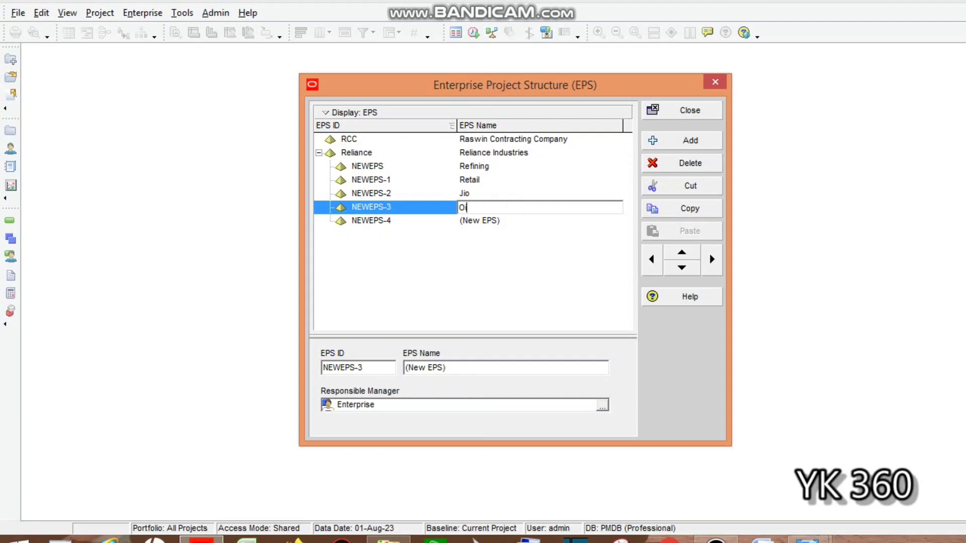
pyautogui.write('l and gas')
# Step: Replace the EPS name of the last element under Reliance, NEWEPS-4, with Others
pyautogui.click(503, 225)
pyautogui.click(504, 222)
pyautogui.press('BackSpace')
pyautogui.press('BackSpace')
pyautogui.press('BackSpace')
pyautogui.press('BackSpace')
pyautogui.press('BackSpace')
pyautogui.press('BackSpace')
pyautogui.press('BackSpace')
pyautogui.press('BackSpace')
pyautogui.press('BackSpace')
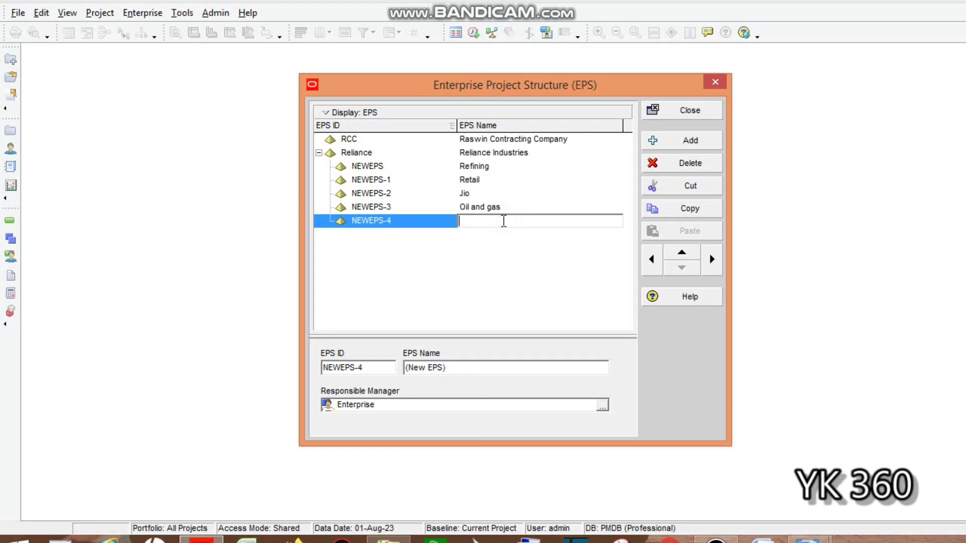
pyautogui.write('Others')
pyautogui.press('Return')
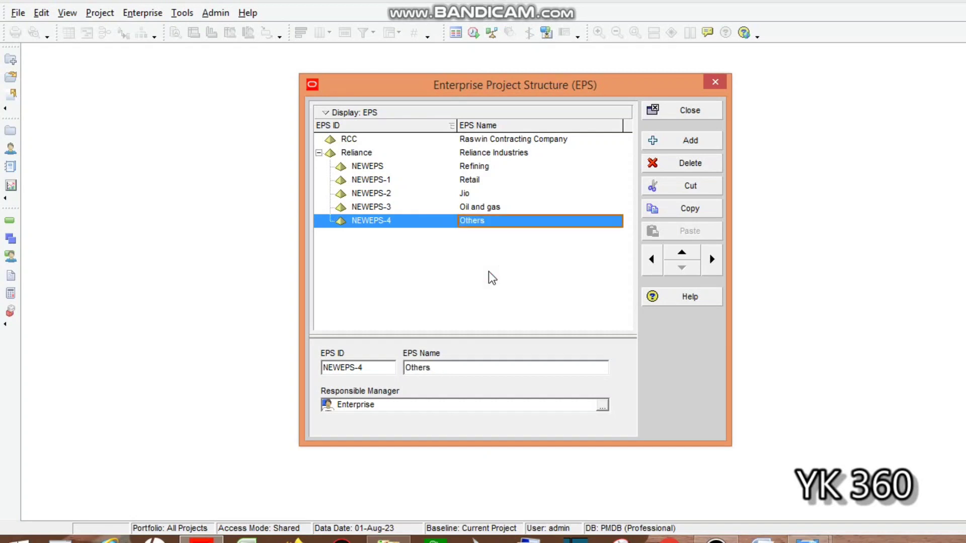
# Step: Change the EPS ID of the Refining element to Ref
pyautogui.click(390, 167)
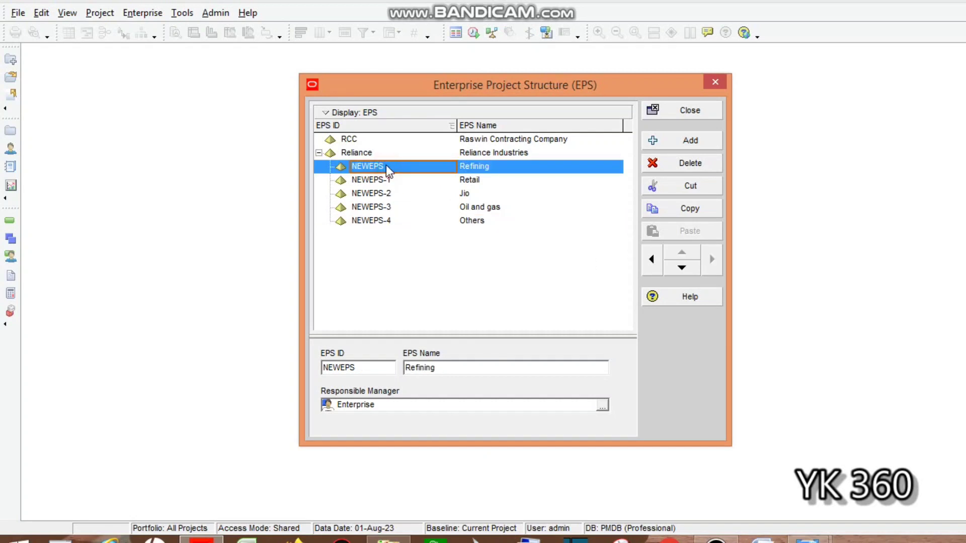
pyautogui.moveTo(358, 368); pyautogui.dragTo(288, 360)
pyautogui.press('BackSpace')
pyautogui.write('Ref')
# Step: Change the EPS ID of the Retail element to Rt
pyautogui.click(405, 180)
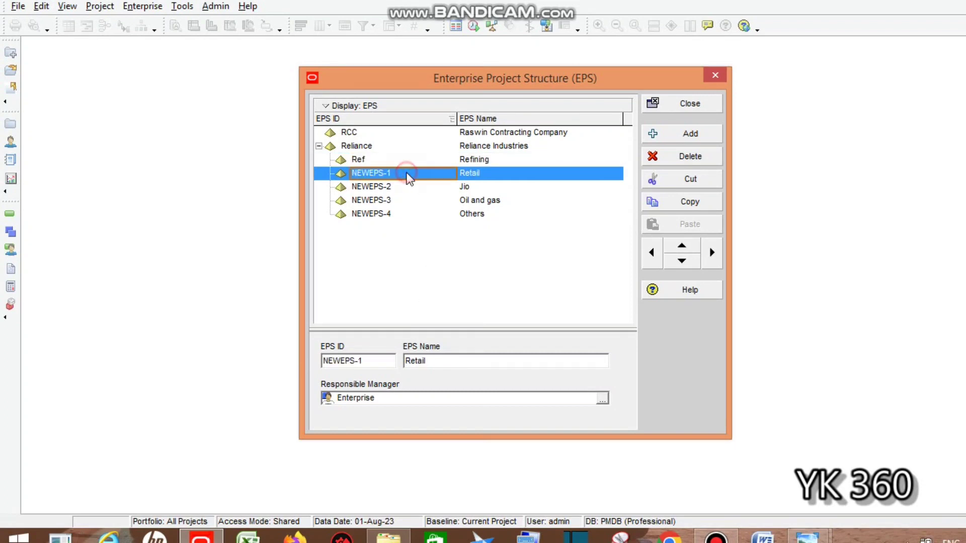
pyautogui.moveTo(375, 364); pyautogui.dragTo(310, 367)
pyautogui.write('Rt')
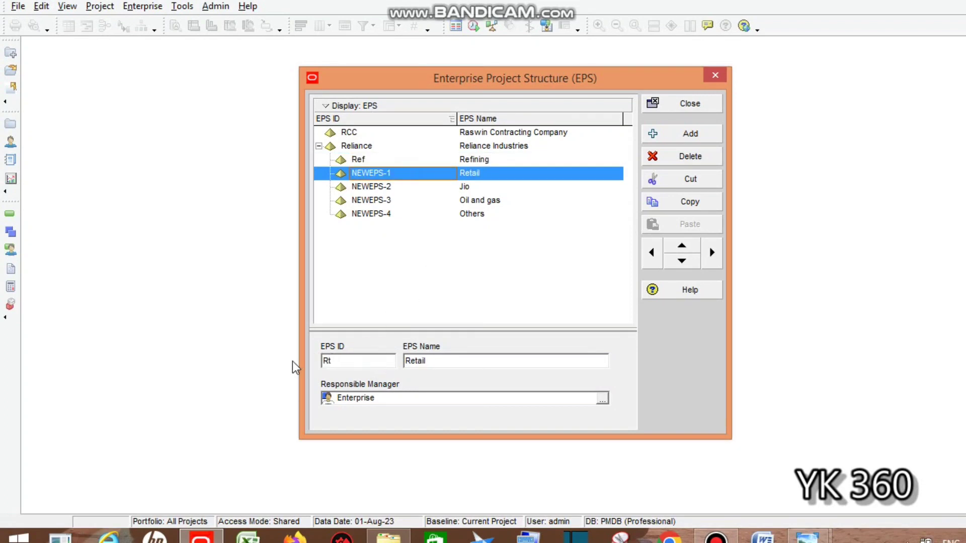
# Step: Change the EPS ID of the Jio element to Jio
pyautogui.click(400, 187)
pyautogui.click(400, 188)
pyautogui.moveTo(400, 187); pyautogui.dragTo(319, 198)
pyautogui.write('Jio')
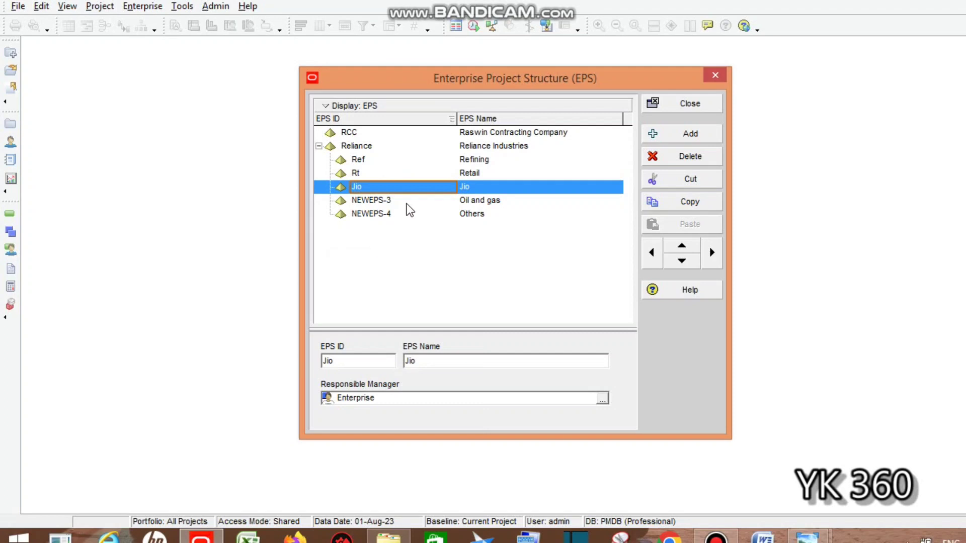
# Step: Change the EPS ID of the Oil and gas element to O&G
pyautogui.click(406, 201)
pyautogui.doubleClick(406, 200)
pyautogui.moveTo(407, 200); pyautogui.dragTo(340, 208)
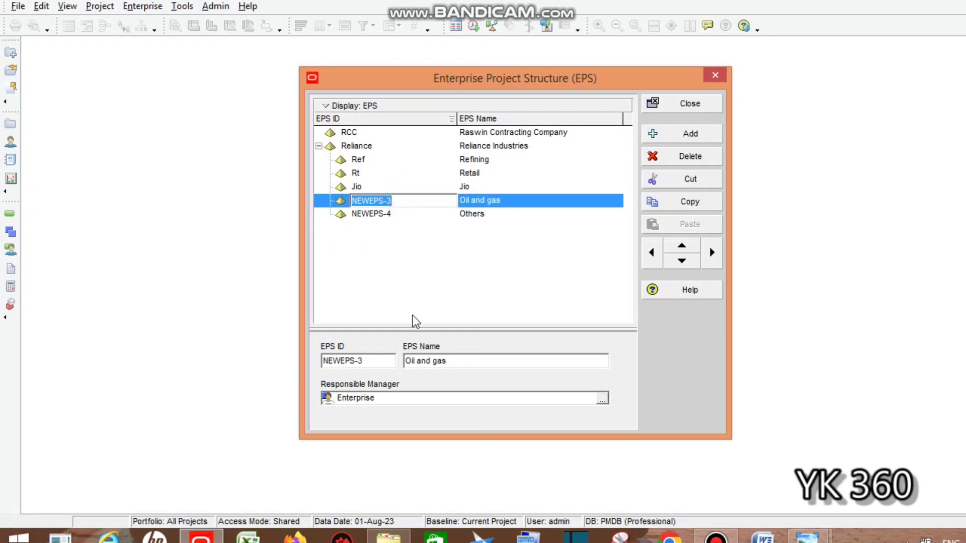
pyautogui.press('BackSpace')
pyautogui.write('O&G')
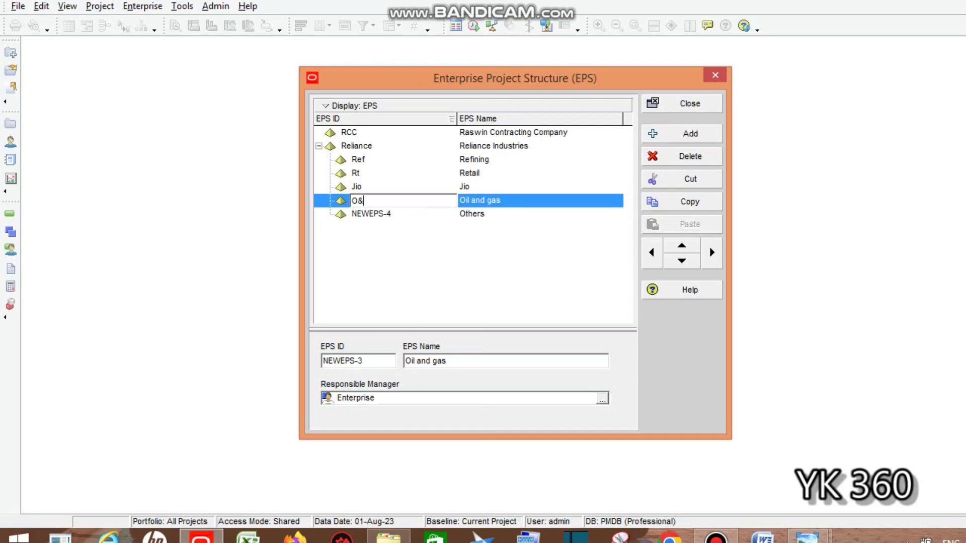
# Step: Change the EPS ID of the Others element to others
pyautogui.click(405, 213)
pyautogui.click(405, 214)
pyautogui.press('BackSpace')
pyautogui.write('others')
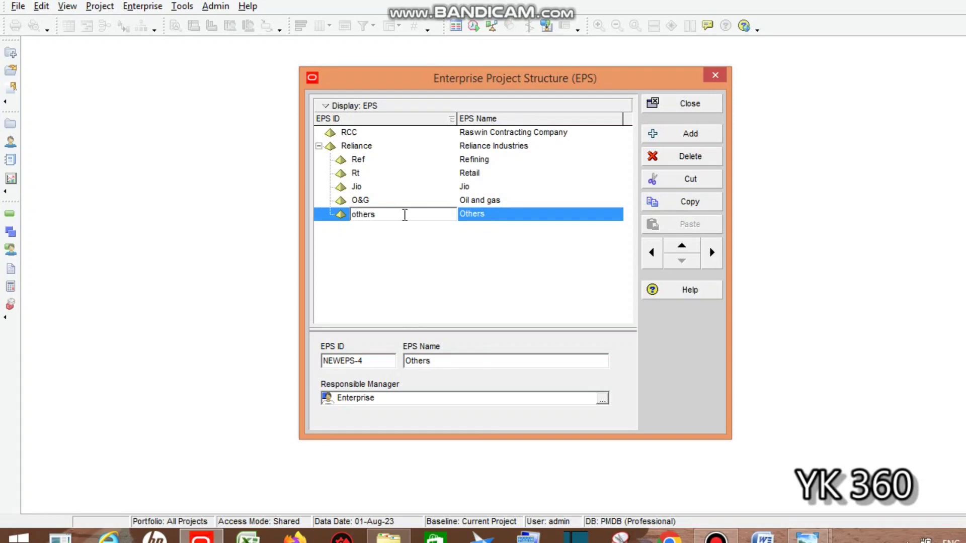
pyautogui.click(397, 273)
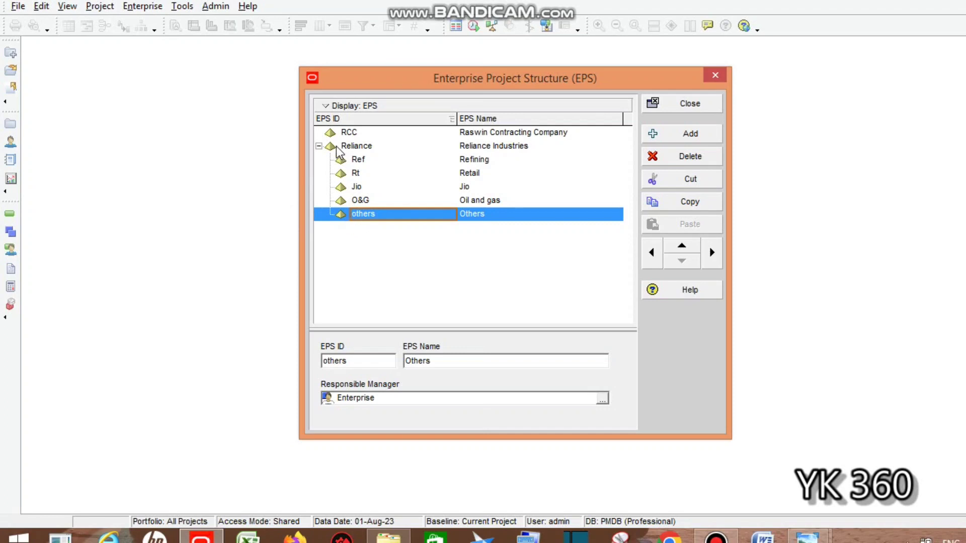
# Step: Consult the Reliance corporate holding structure image for the subsidiaries under the refining division, returning to the EPS list
pyautogui.click(354, 160)
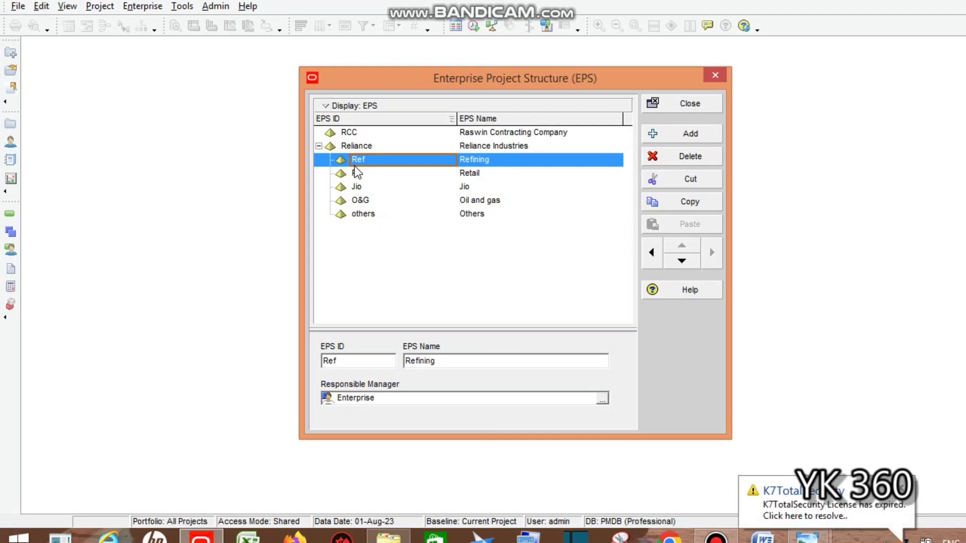
pyautogui.moveTo(807, 541)
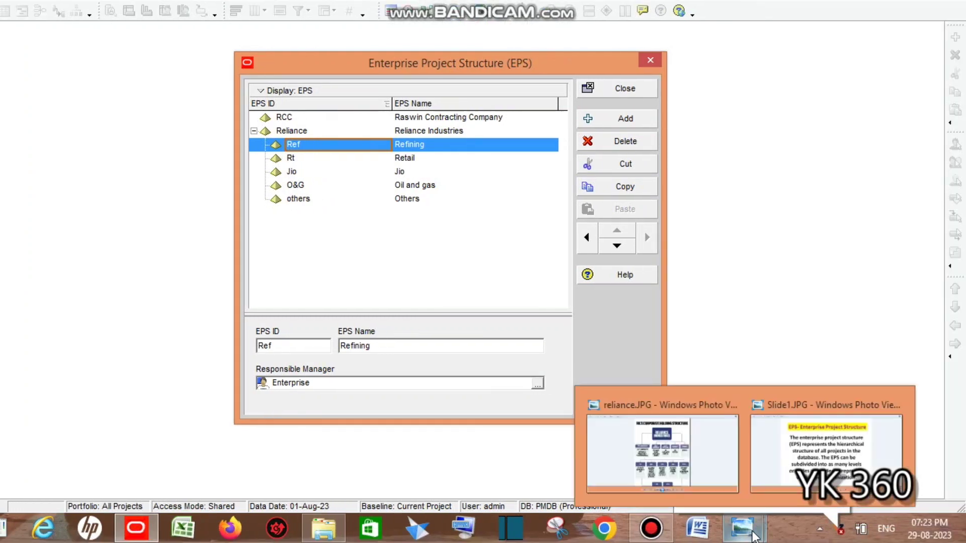
pyautogui.click(696, 481)
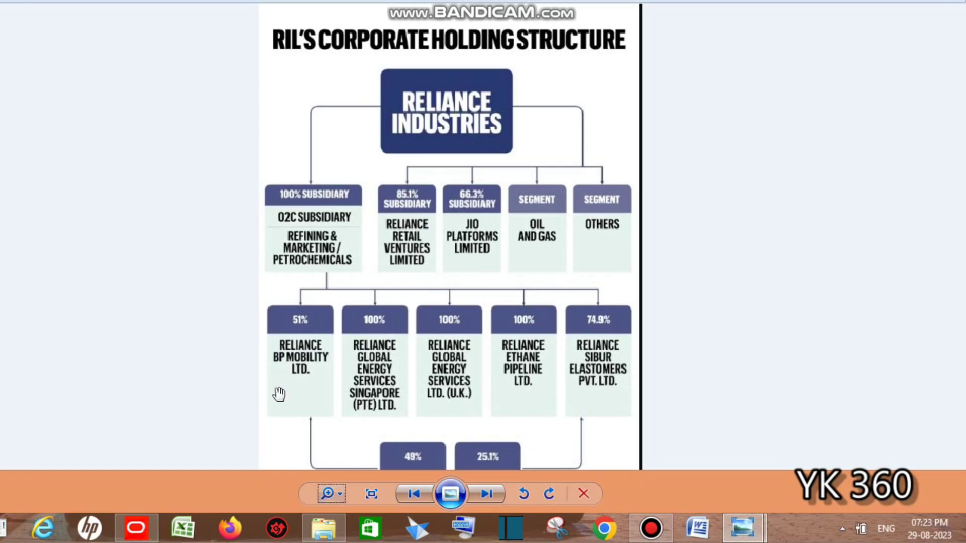
pyautogui.click(137, 527)
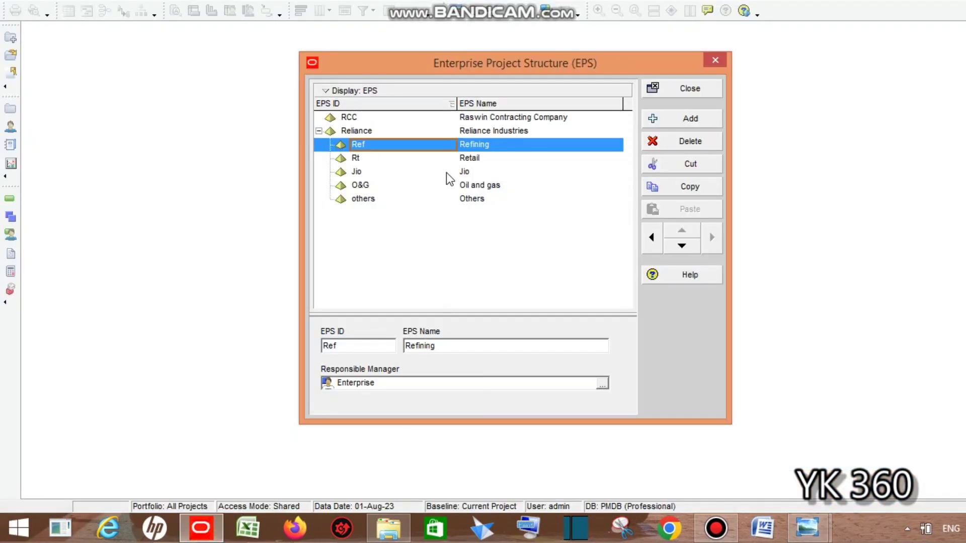
pyautogui.click(654, 118)
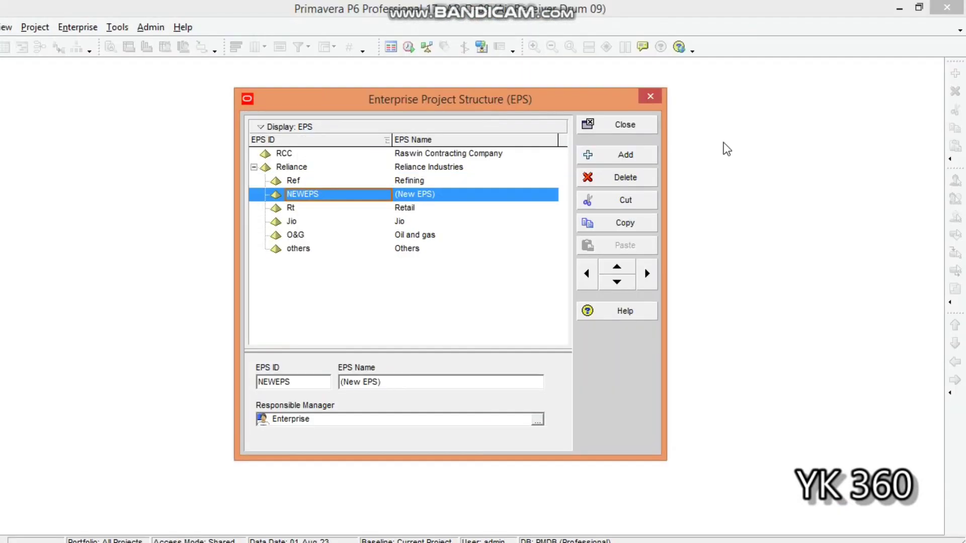
pyautogui.click(700, 166)
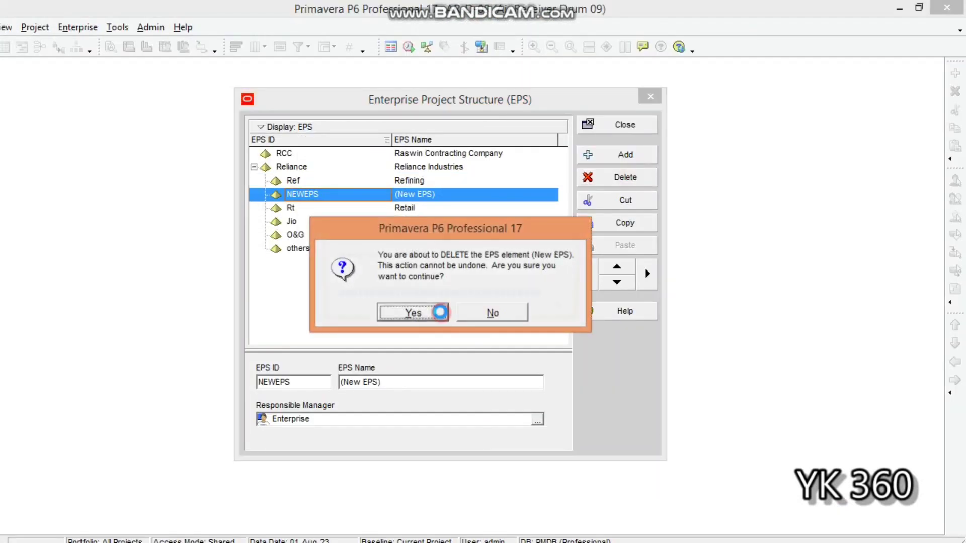
pyautogui.click(410, 311)
# Step: Add a new EPS element below Refining and indent it one level as a child of Refining
pyautogui.click(332, 182)
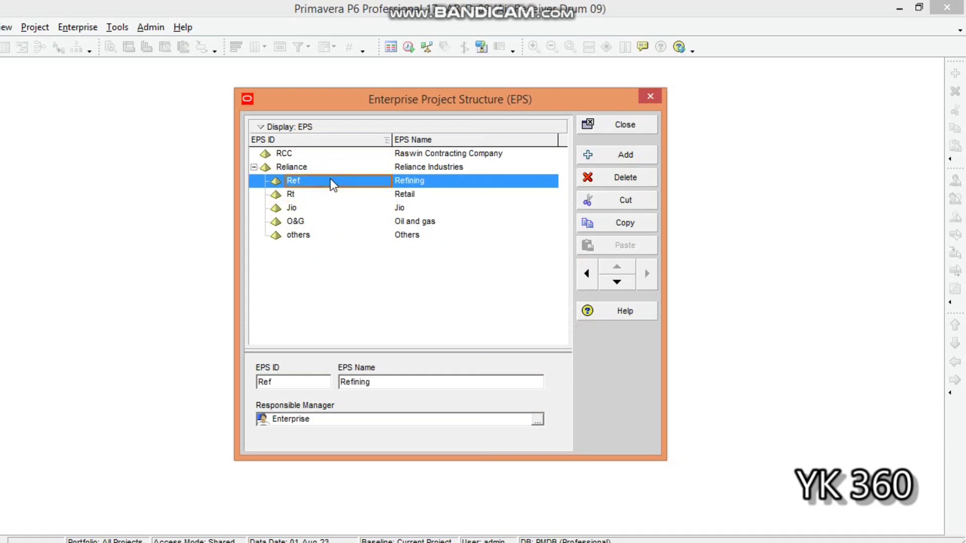
pyautogui.click(585, 162)
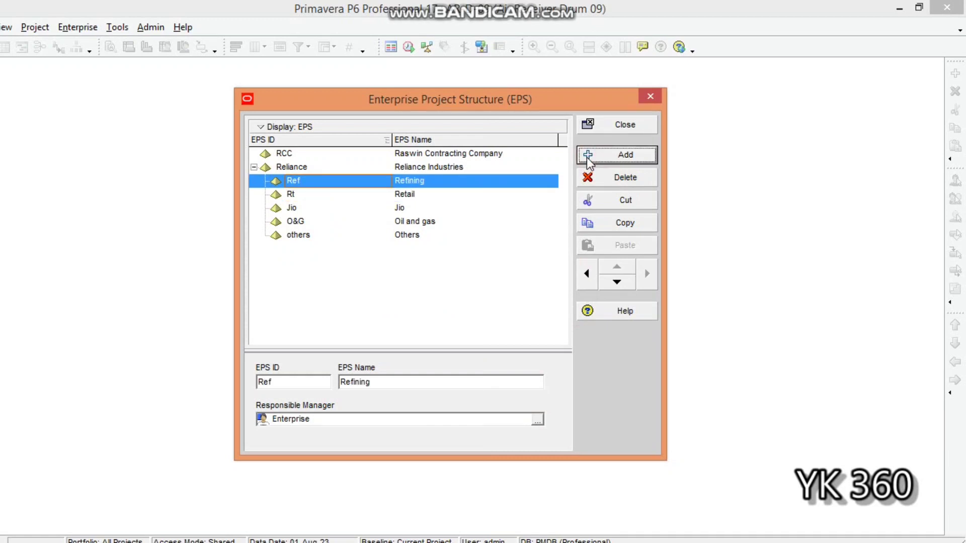
pyautogui.click(291, 182)
pyautogui.click(296, 194)
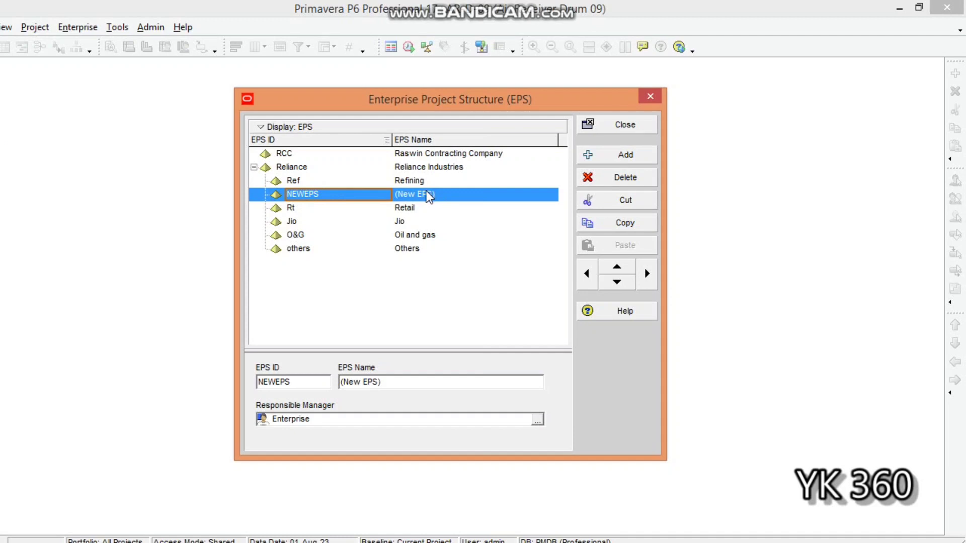
pyautogui.click(648, 274)
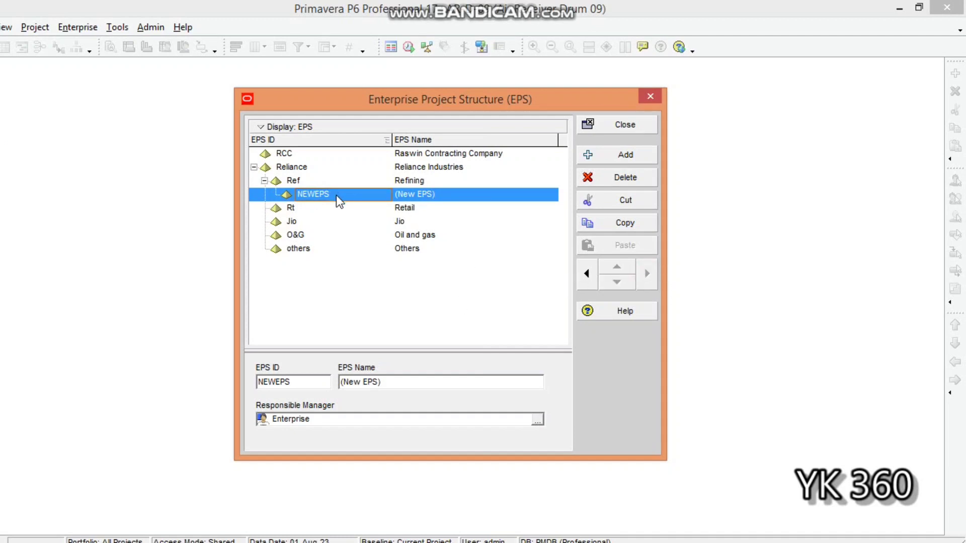
# Step: Name the new child element under Refining BP Mobil
pyautogui.click(434, 195)
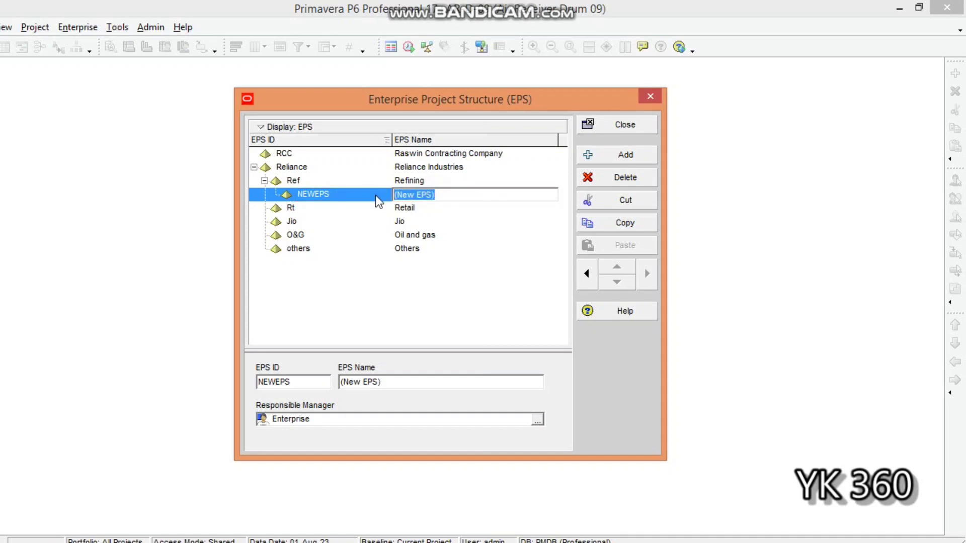
pyautogui.write('BP Mobil')
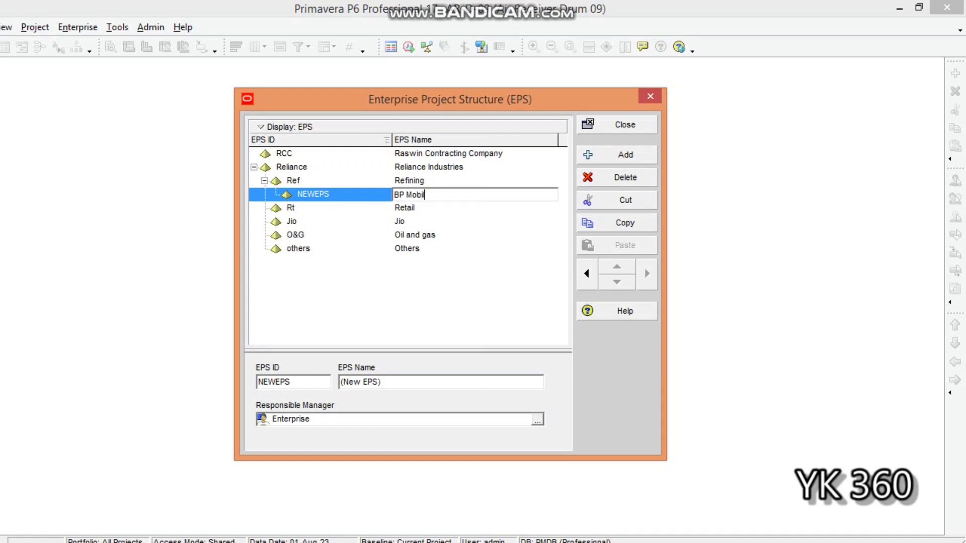
pyautogui.click(318, 195)
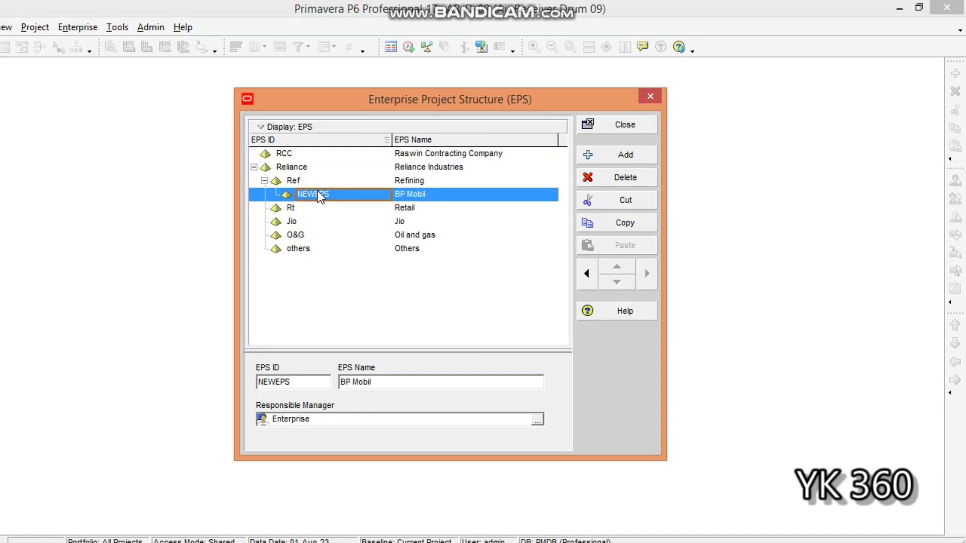
# Step: Add four more EPS elements under Refining at the same level as BP Mobil
pyautogui.click(609, 156)
pyautogui.click(609, 156)
pyautogui.click(609, 156)
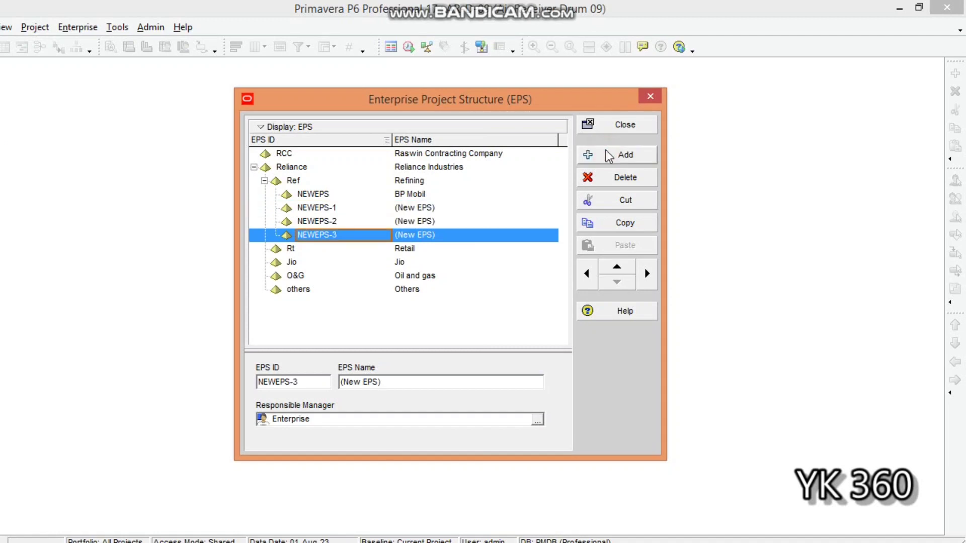
pyautogui.click(615, 152)
# Step: Replace the EPS name of the NEWEPS-1 element under Refining with Singapore
pyautogui.click(413, 208)
pyautogui.click(448, 208)
pyautogui.click(446, 207)
pyautogui.press('BackSpace')
pyautogui.press('BackSpace')
pyautogui.press('BackSpace')
pyautogui.press('BackSpace')
pyautogui.press('BackSpace')
pyautogui.press('BackSpace')
pyautogui.press('BackSpace')
pyautogui.press('BackSpace')
pyautogui.press('BackSpace')
pyautogui.write('Singapore')
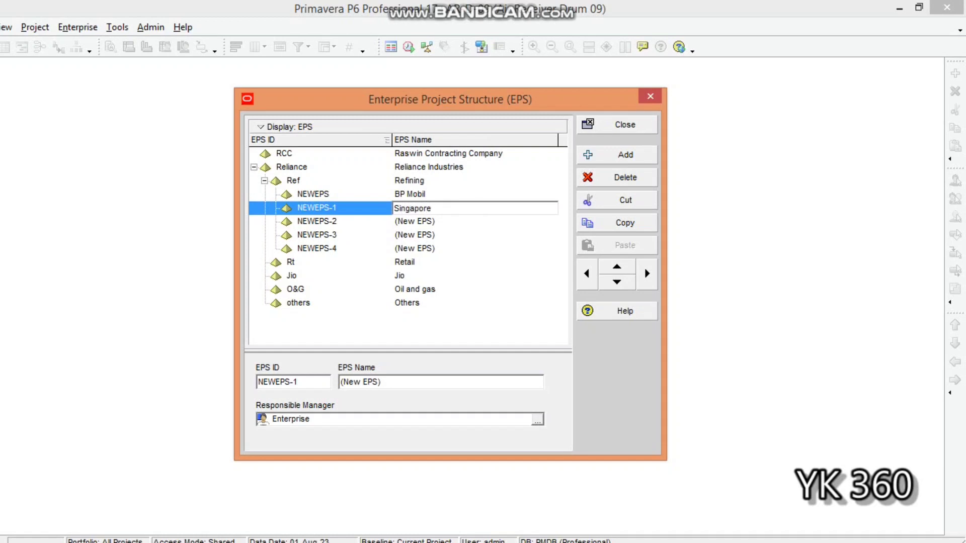
# Step: Replace the EPS name of the NEWEPS-2 element under Refining with UK
pyautogui.click(430, 222)
pyautogui.moveTo(438, 222); pyautogui.dragTo(406, 218)
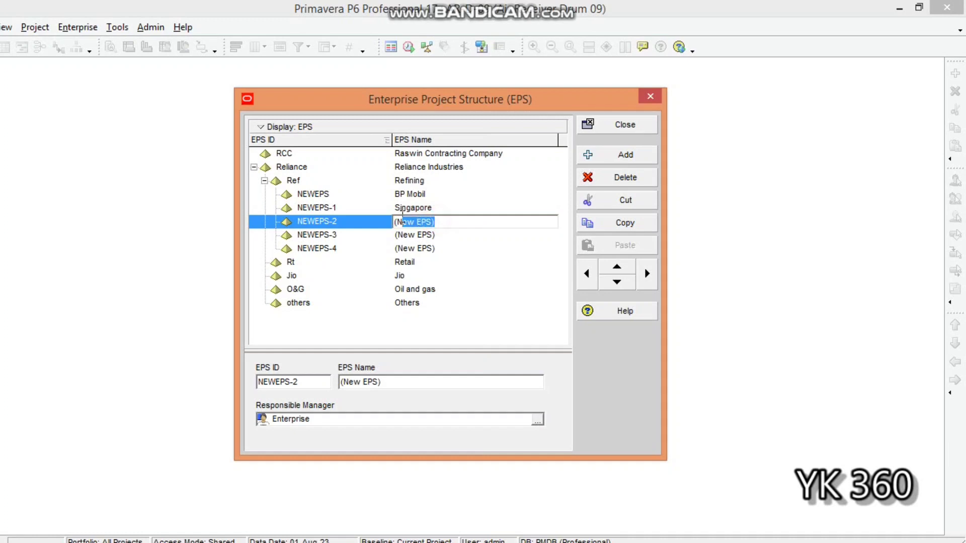
pyautogui.press('BackSpace')
pyautogui.press('BackSpace')
# Step: Replace the EPS name of the NEWEPS-3 element under Refining with Ethane Pipeline
pyautogui.click(433, 235)
pyautogui.click(443, 234)
pyautogui.moveTo(443, 234); pyautogui.dragTo(395, 235)
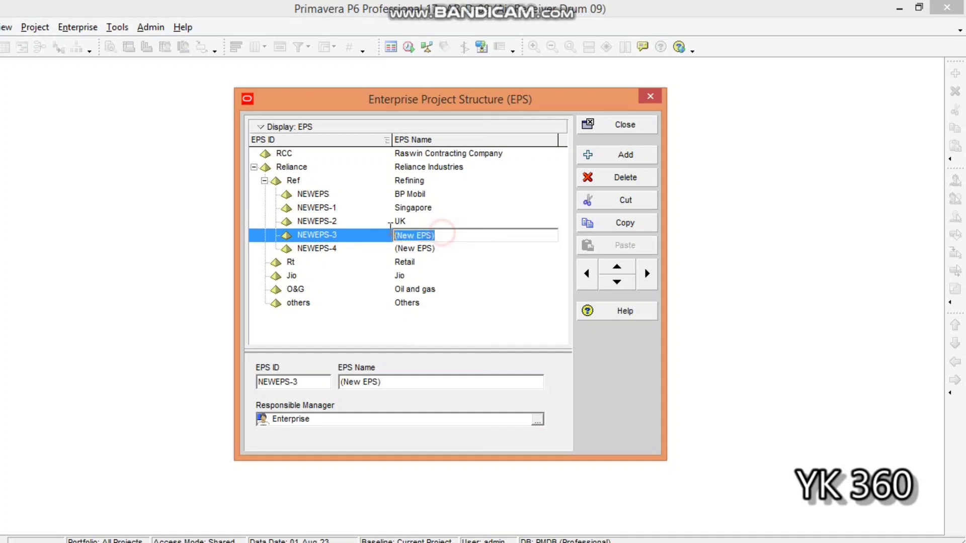
pyautogui.press('BackSpace')
pyautogui.write('Ethane Pipeline')
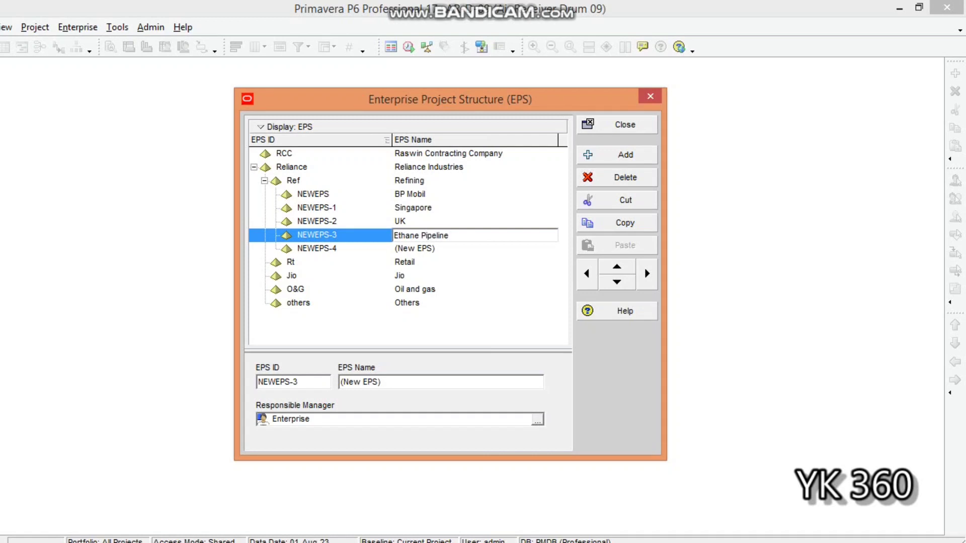
# Step: Check the holding structure image for the last refining subsidiary and set the EPS name of NEWEPS-4 to Sibur Elastomer
pyautogui.click(422, 248)
pyautogui.moveTo(431, 249); pyautogui.dragTo(391, 254)
pyautogui.press('BackSpace')
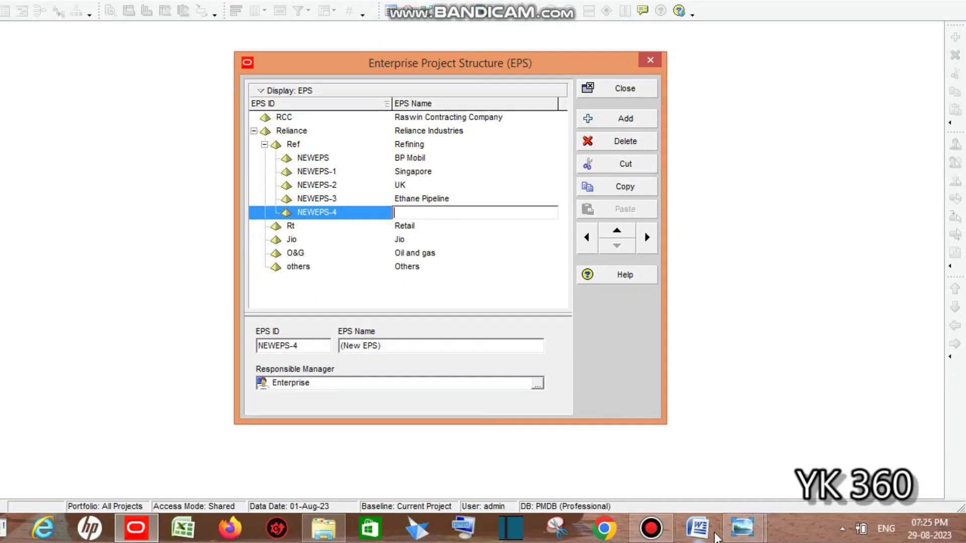
pyautogui.moveTo(742, 529)
pyautogui.click(711, 460)
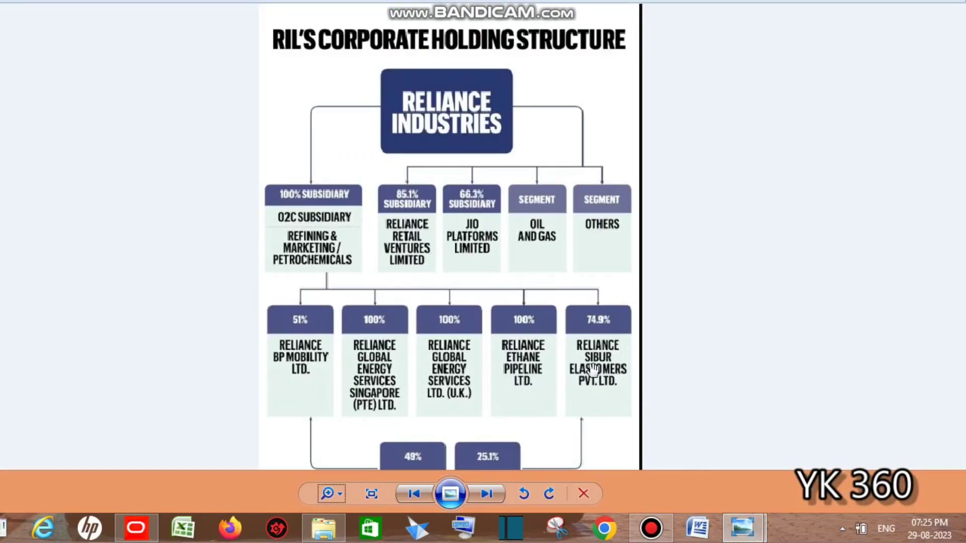
pyautogui.moveTo(136, 529)
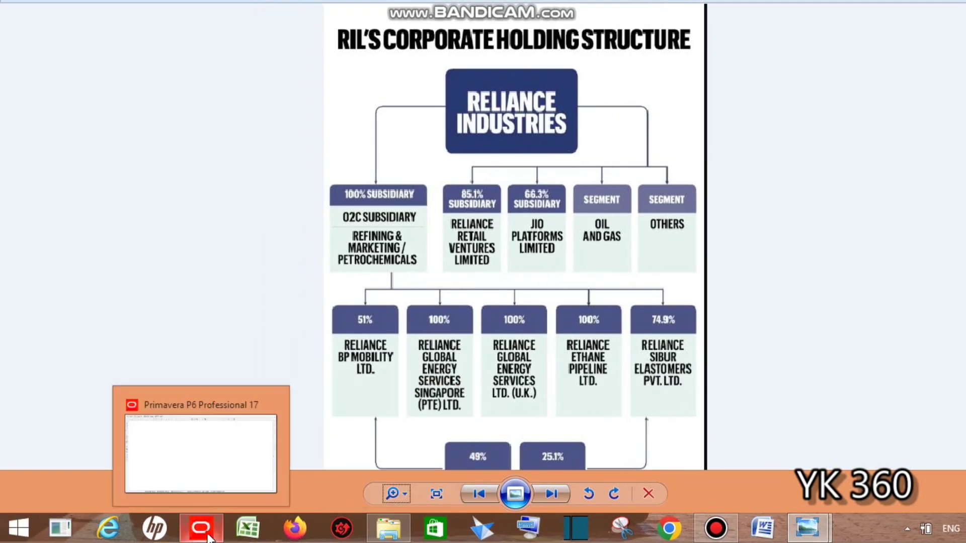
pyautogui.click(160, 442)
pyautogui.write('Sibur')
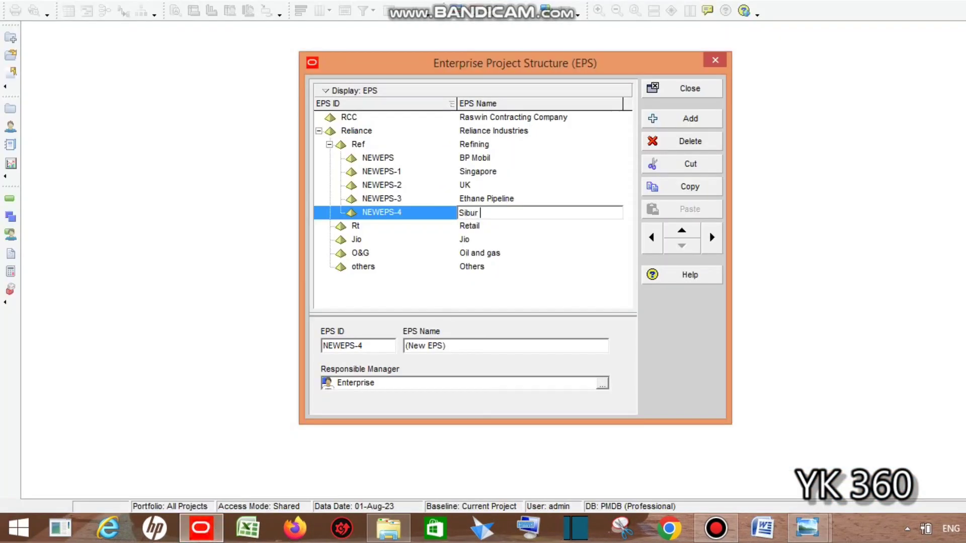
pyautogui.write(' Elastomer')
pyautogui.click(501, 214)
pyautogui.press('BackSpace')
# Step: Change the EPS ID of the BP Mobil element to BP
pyautogui.click(394, 157)
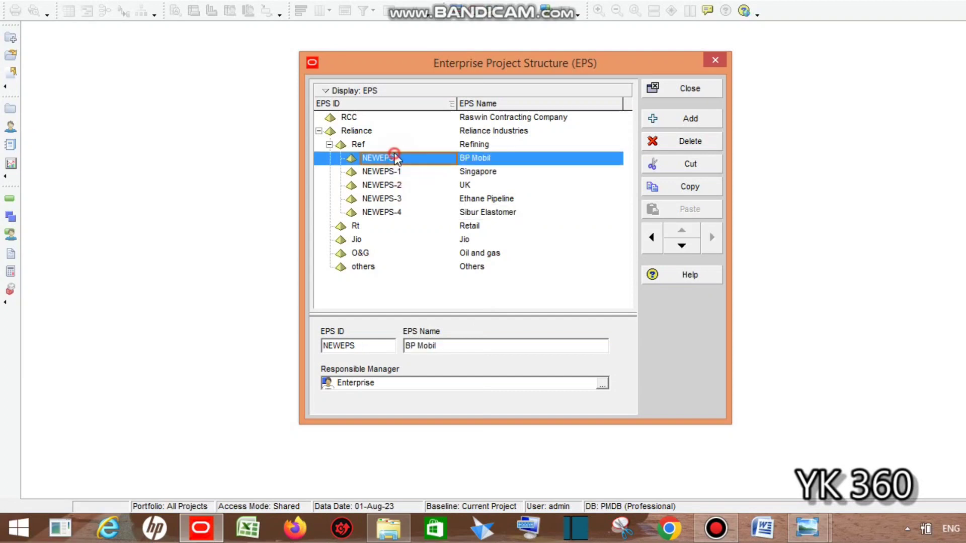
pyautogui.click(401, 159)
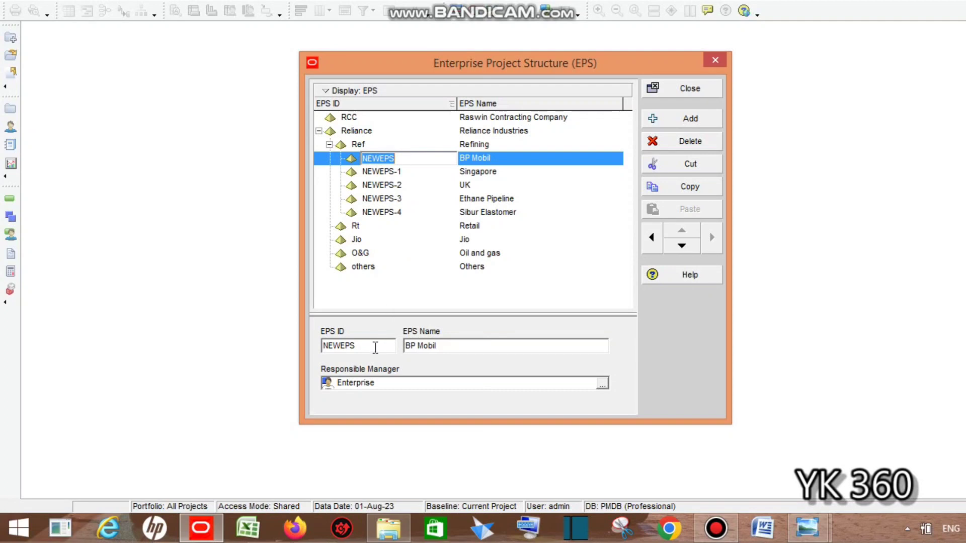
pyautogui.click(356, 347)
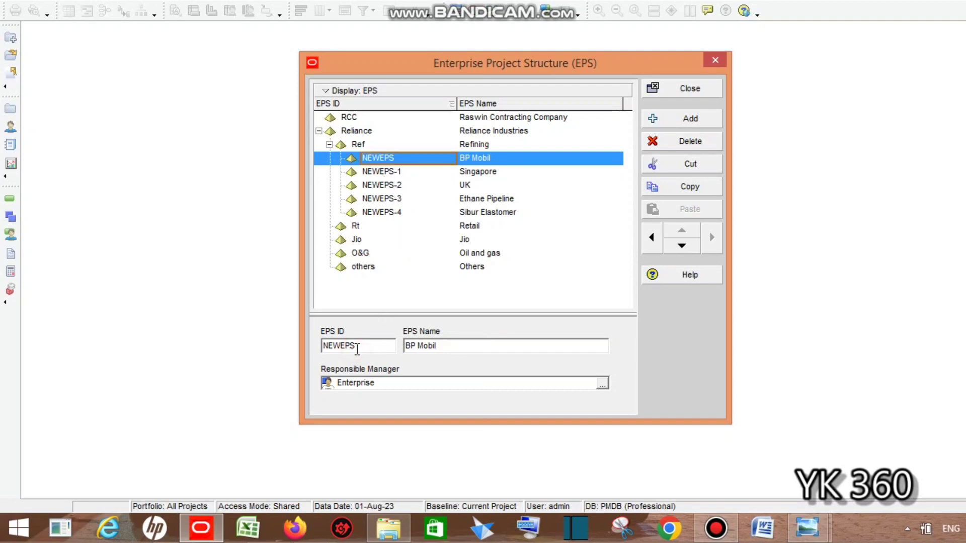
pyautogui.moveTo(356, 348); pyautogui.dragTo(318, 343)
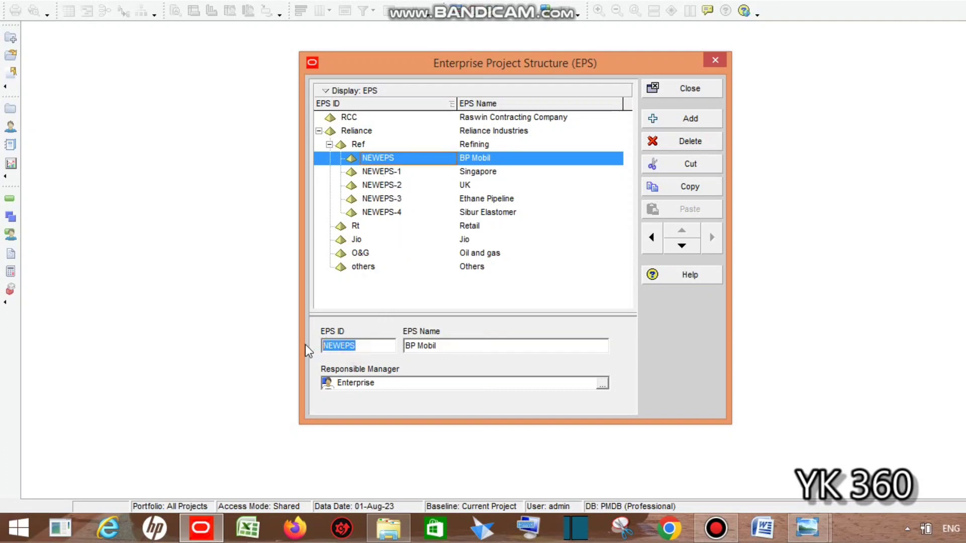
pyautogui.write('BP')
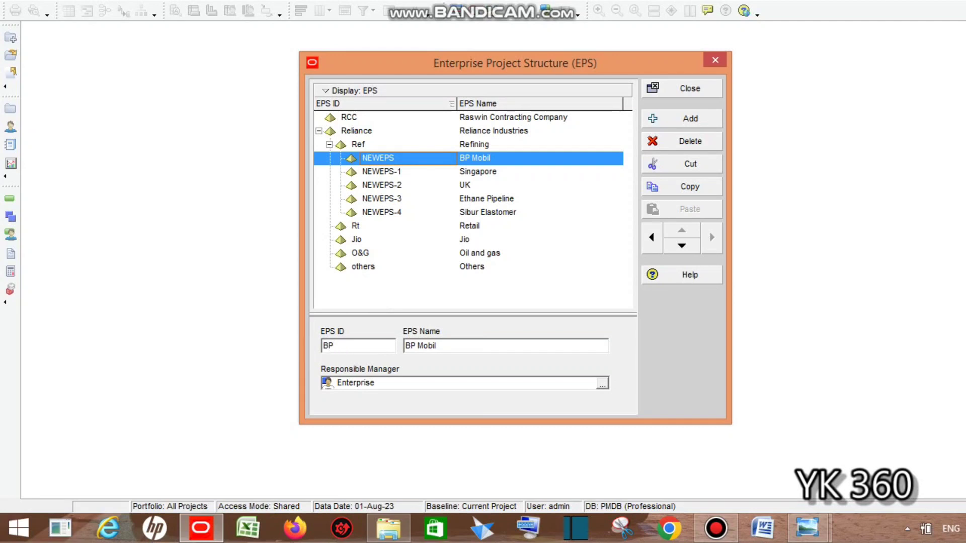
# Step: Change the EPS ID of the Singapore element to SN
pyautogui.click(395, 172)
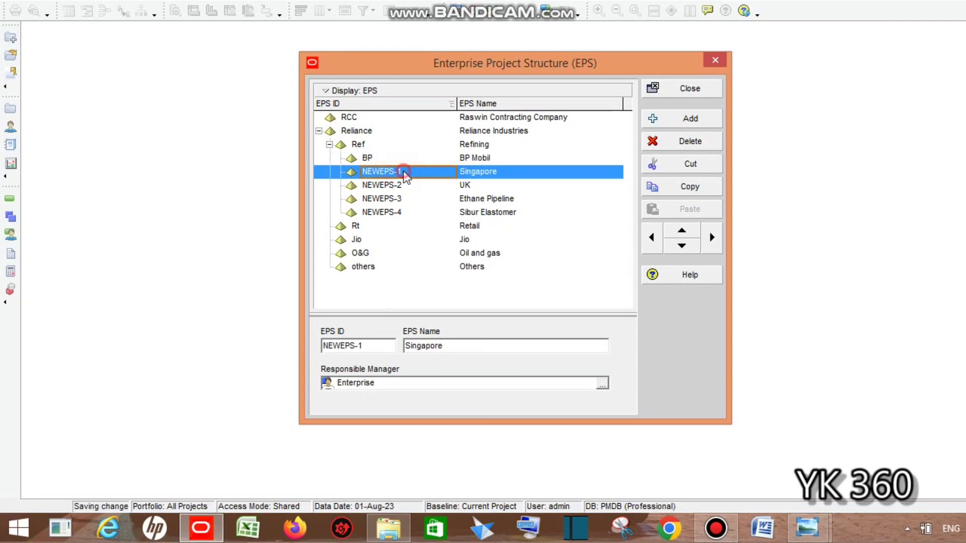
pyautogui.click(405, 171)
pyautogui.moveTo(405, 172); pyautogui.dragTo(317, 201)
pyautogui.write('SN')
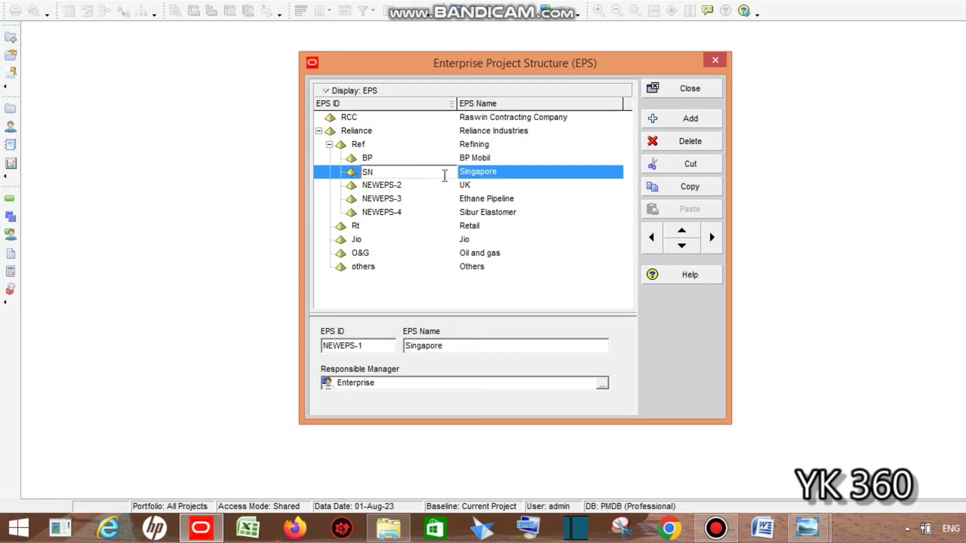
# Step: Change the EPS ID of the UK element to UK
pyautogui.click(425, 185)
pyautogui.click(426, 185)
pyautogui.moveTo(426, 185); pyautogui.dragTo(317, 186)
pyautogui.write('UK')
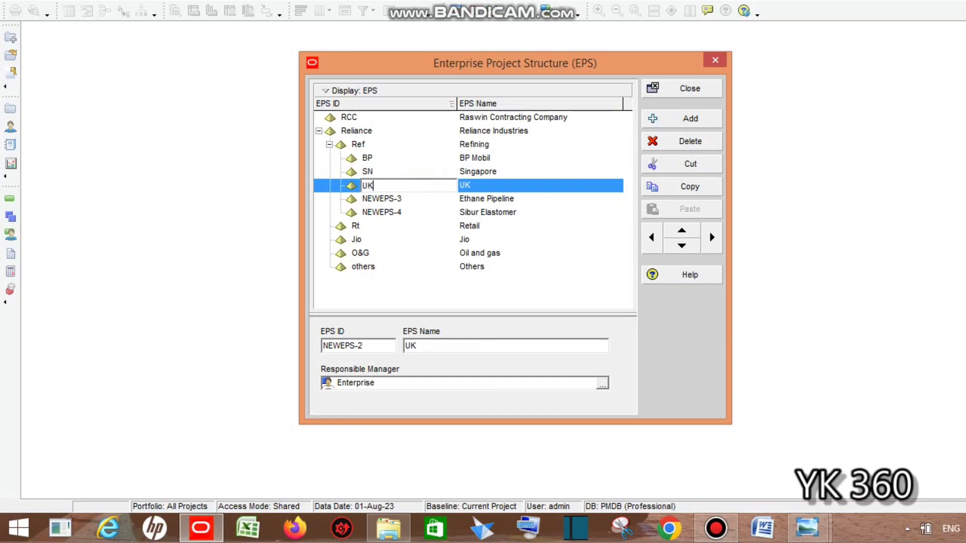
# Step: Change the EPS ID of the Ethane Pipeline element to CH Pipeline
pyautogui.click(379, 199)
pyautogui.click(382, 198)
pyautogui.click(403, 200)
pyautogui.moveTo(403, 201); pyautogui.dragTo(341, 206)
pyautogui.write('E')
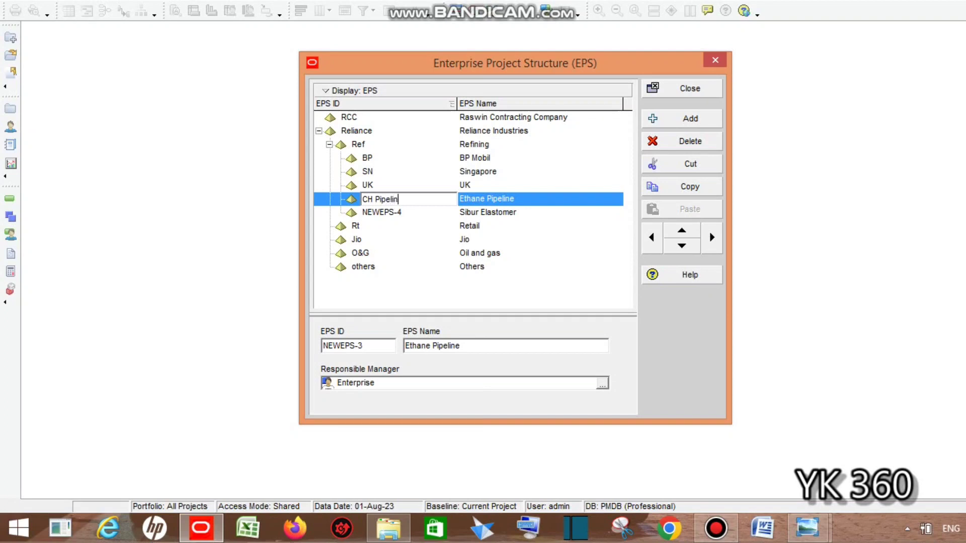
pyautogui.write('e')
# Step: Change the EPS ID of the Sibur Elastomer element to Sibur
pyautogui.click(415, 215)
pyautogui.click(415, 215)
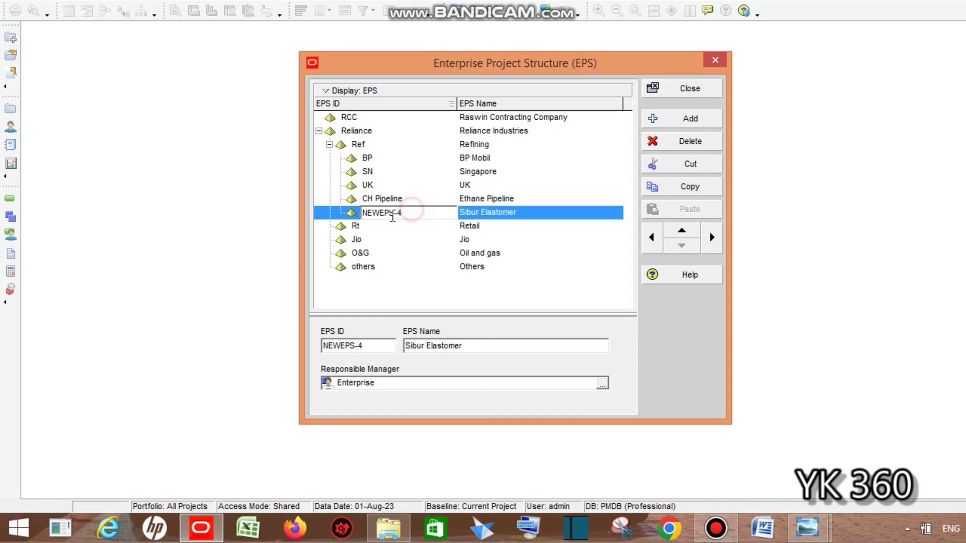
pyautogui.press('BackSpace')
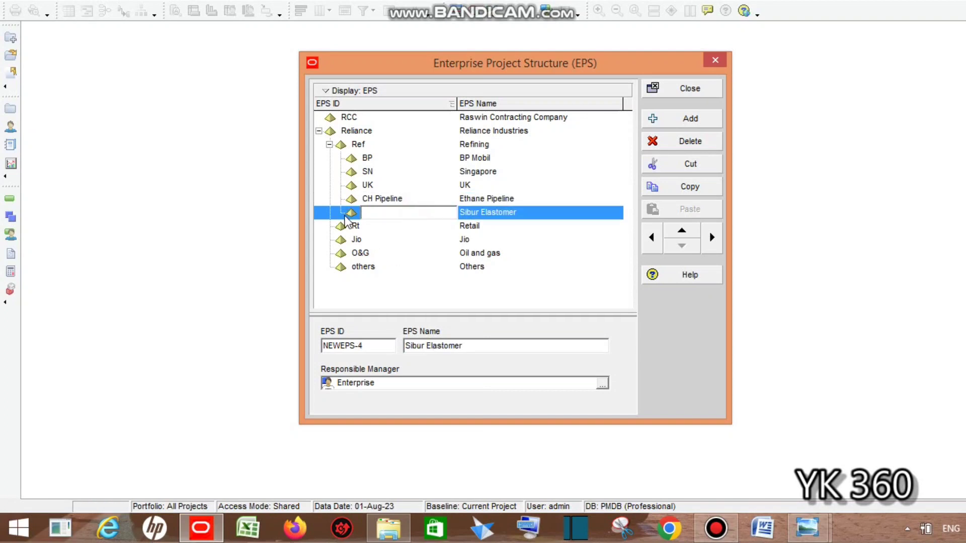
pyautogui.write('Sibur')
pyautogui.click(373, 292)
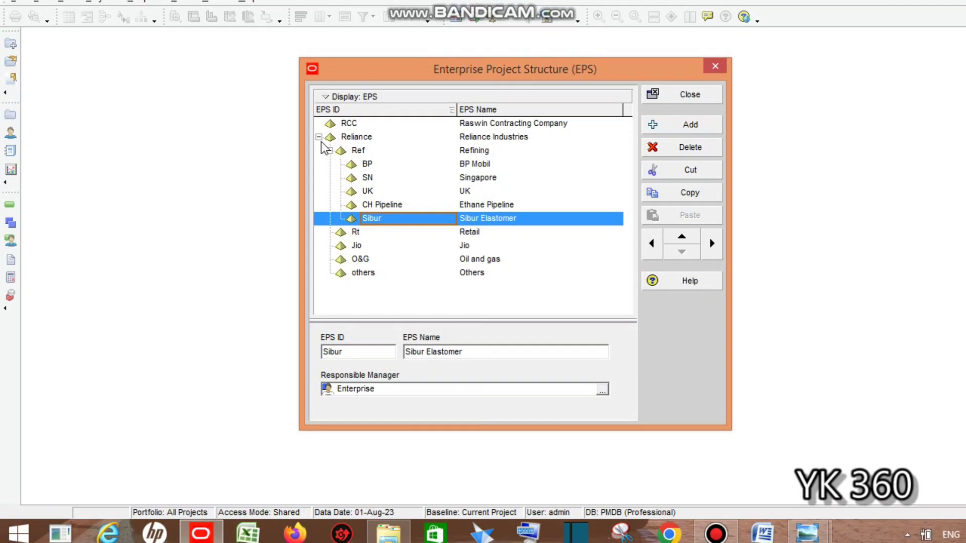
# Step: Review the Reliance Industries hierarchy by collapsing and expanding the Refining branch
pyautogui.click(509, 145)
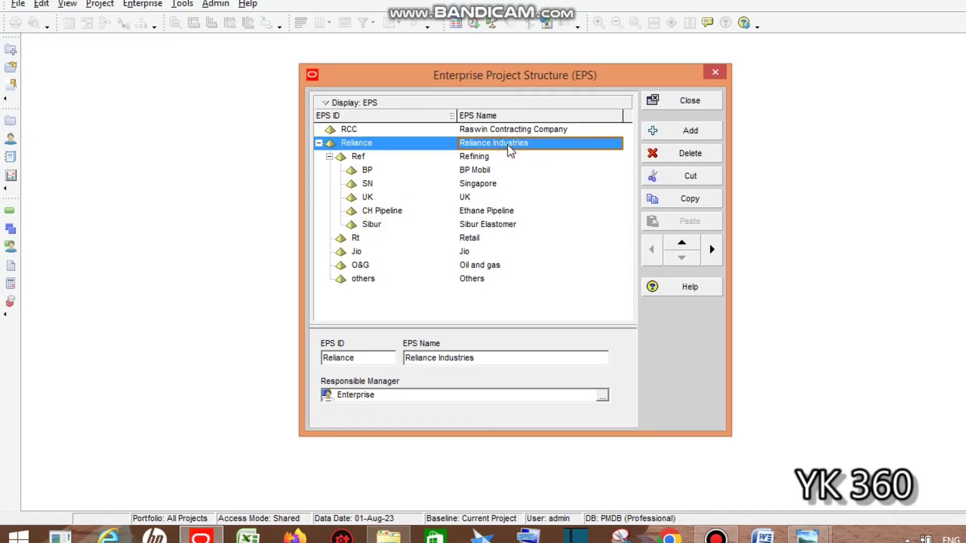
pyautogui.click(329, 156)
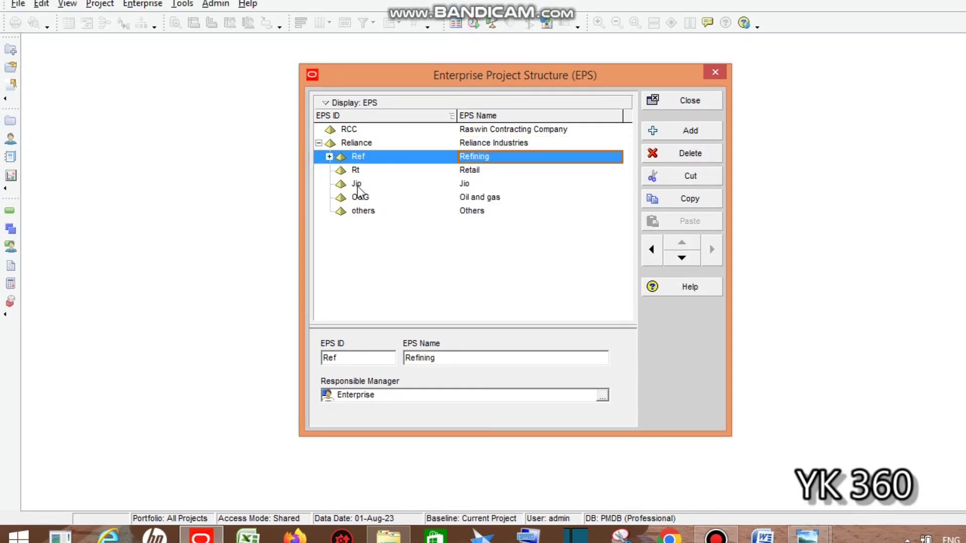
pyautogui.click(329, 156)
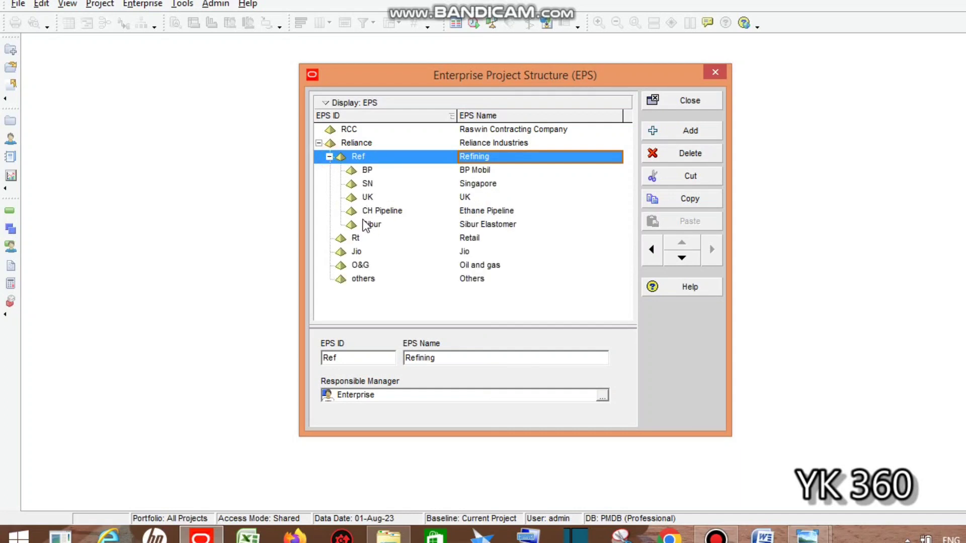
# Step: Add a trial EPS element beneath BP Mobil and delete it, confirming the deletion
pyautogui.click(354, 175)
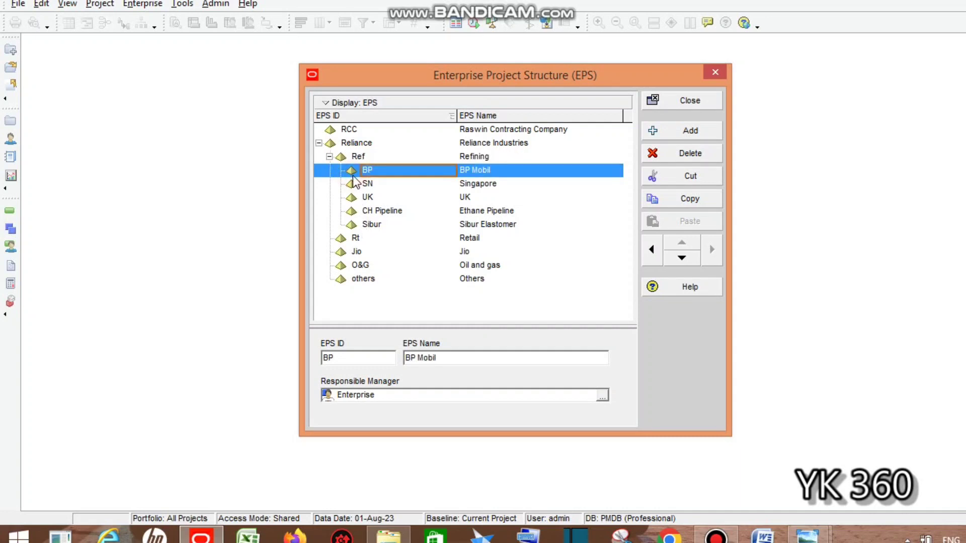
pyautogui.click(687, 131)
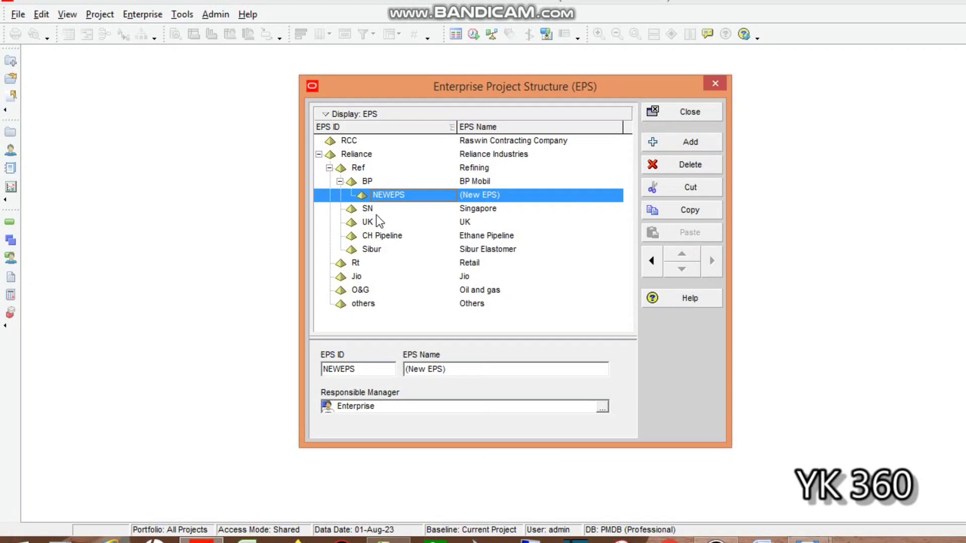
pyautogui.click(685, 165)
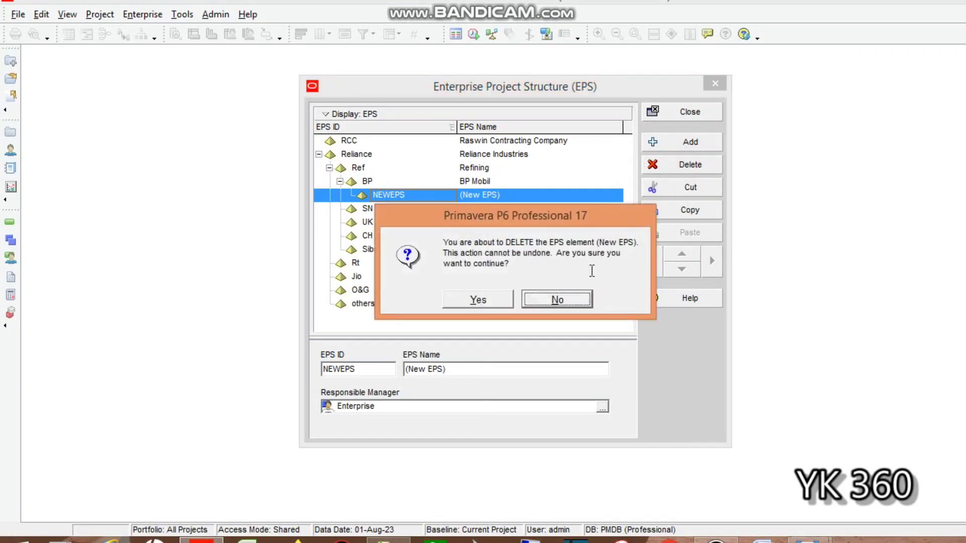
pyautogui.click(482, 304)
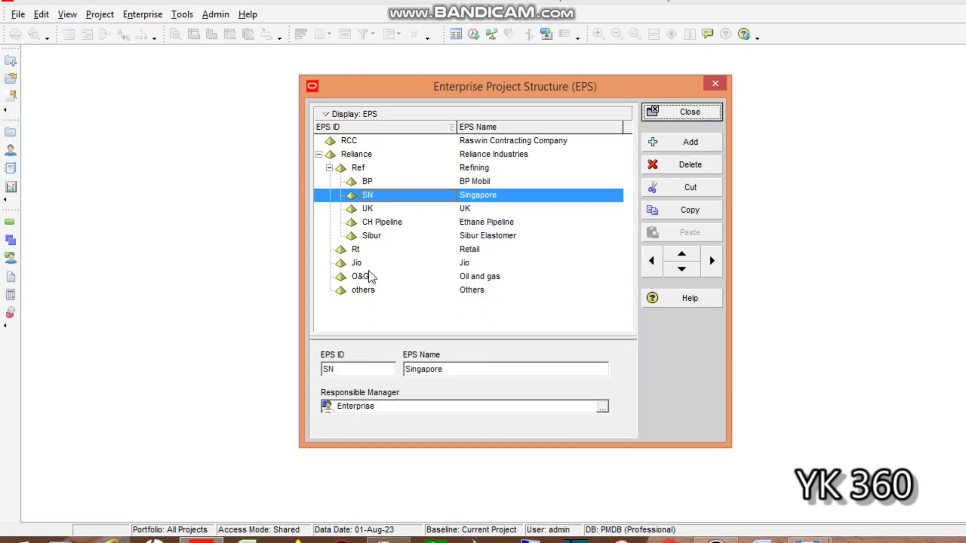
# Step: Collapse and expand the Reliance and Refining branches to examine the nesting levels down to the BP Mobil element
pyautogui.click(330, 168)
pyautogui.click(319, 155)
pyautogui.click(319, 154)
pyautogui.click(342, 168)
pyautogui.click(330, 168)
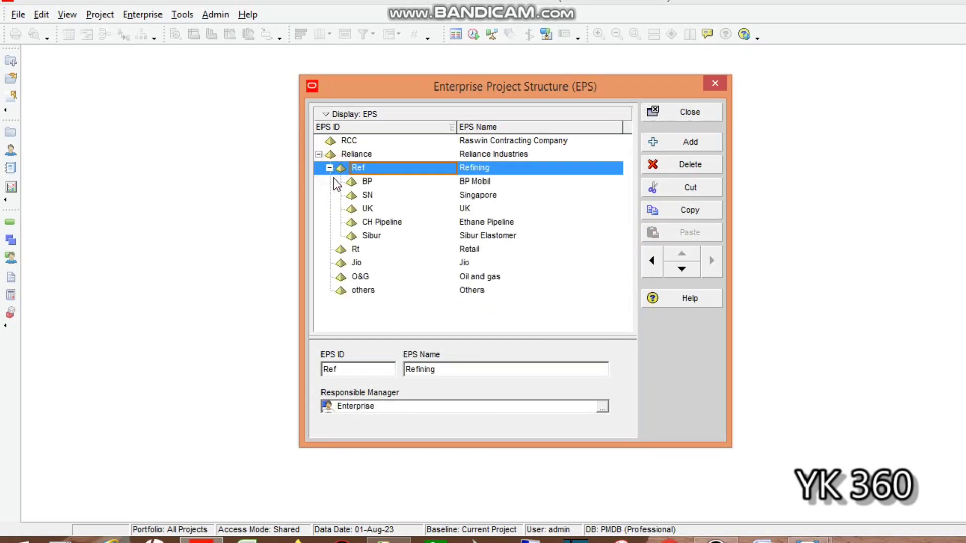
pyautogui.click(347, 182)
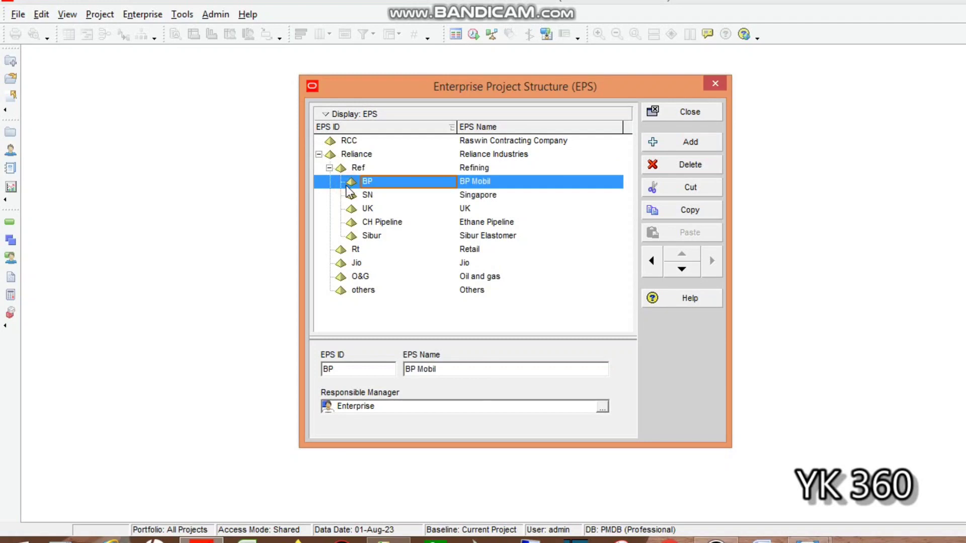